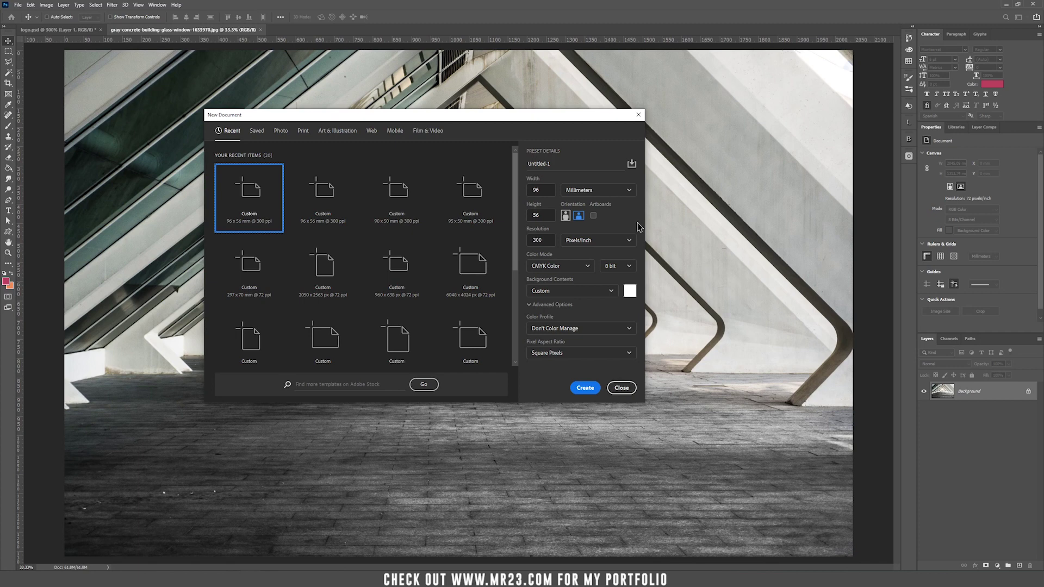
Keep CMYK Color as the mode and check the 96 mm width for the new card
left_click(568, 265)
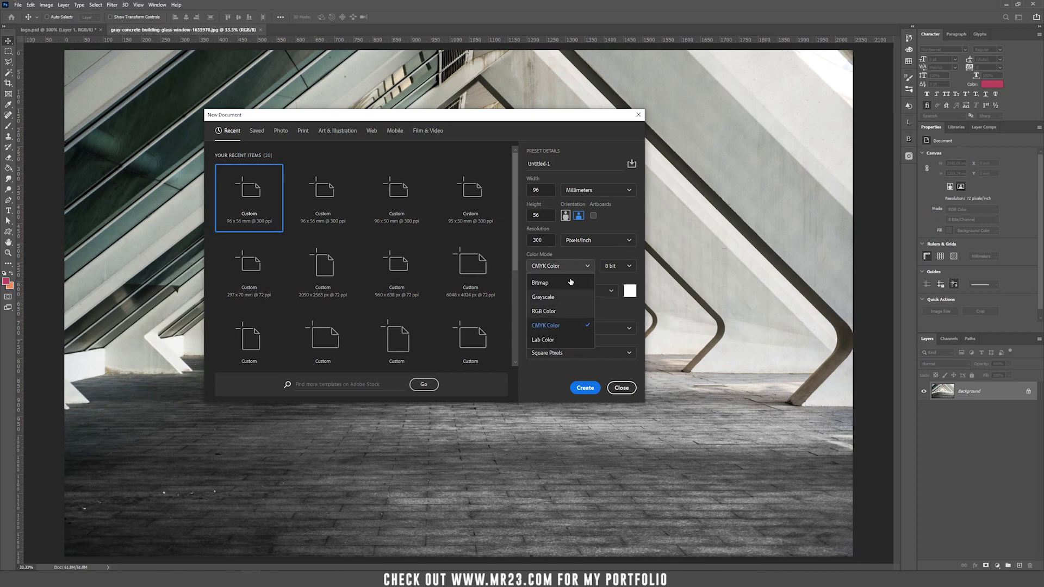
left_click(570, 266)
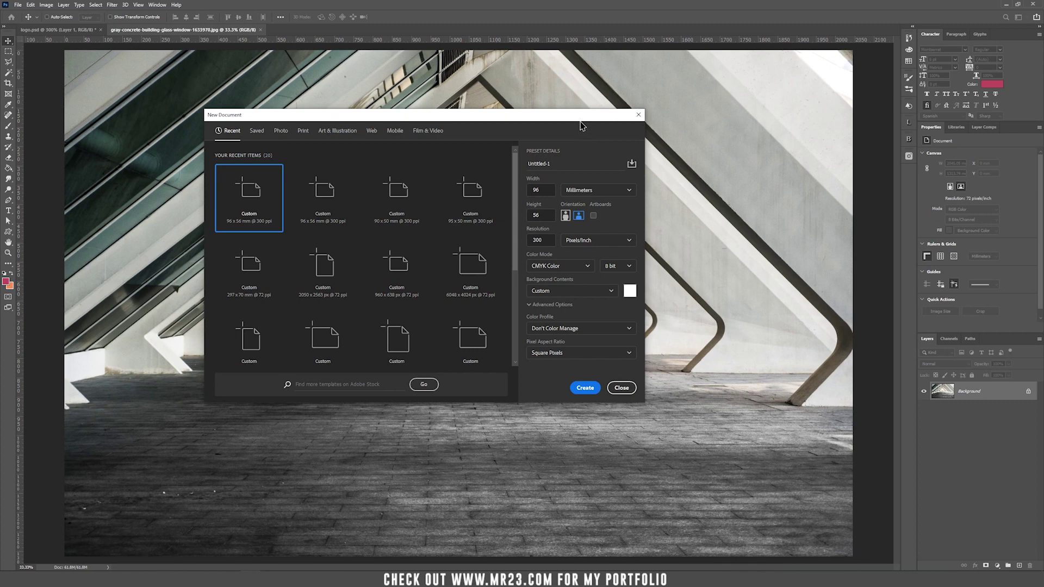
left_click(545, 189)
Create the card document and add a new empty layer for the wave
key("Return")
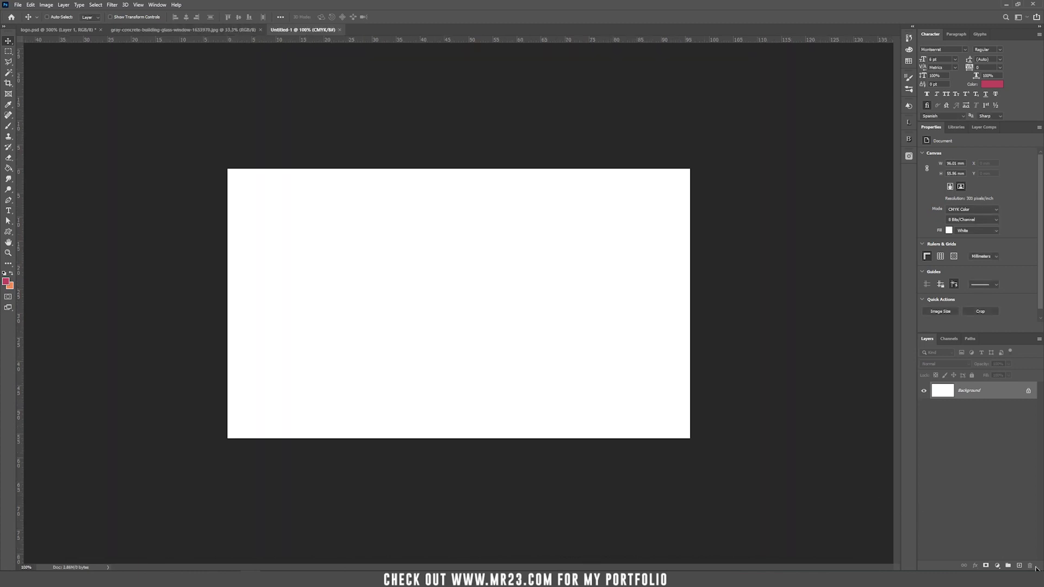
left_click(1020, 566)
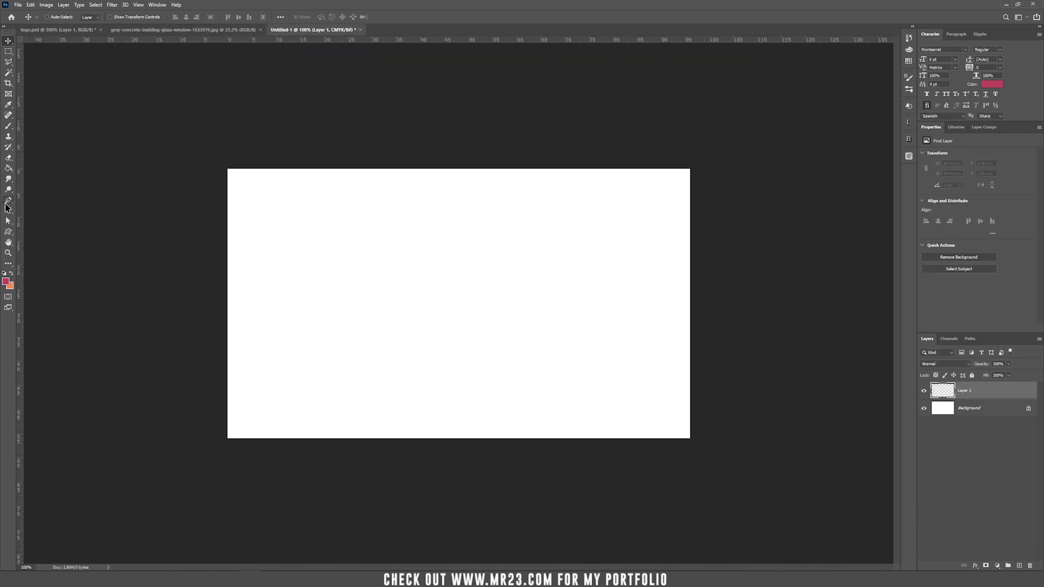
left_click(9, 202)
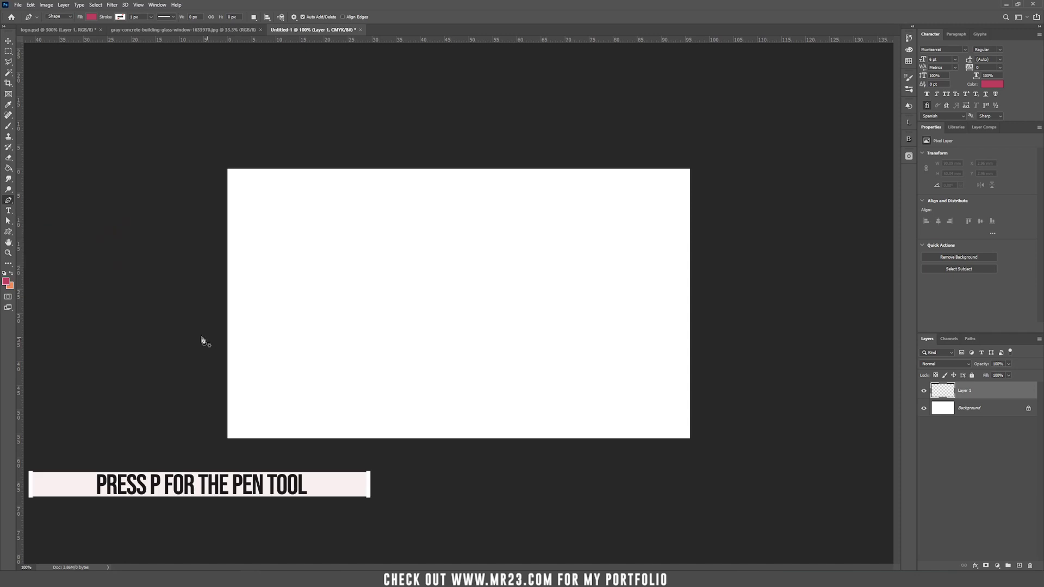
Draw a closed wave path with a crest and dip across the card's lower half
left_click(166, 344)
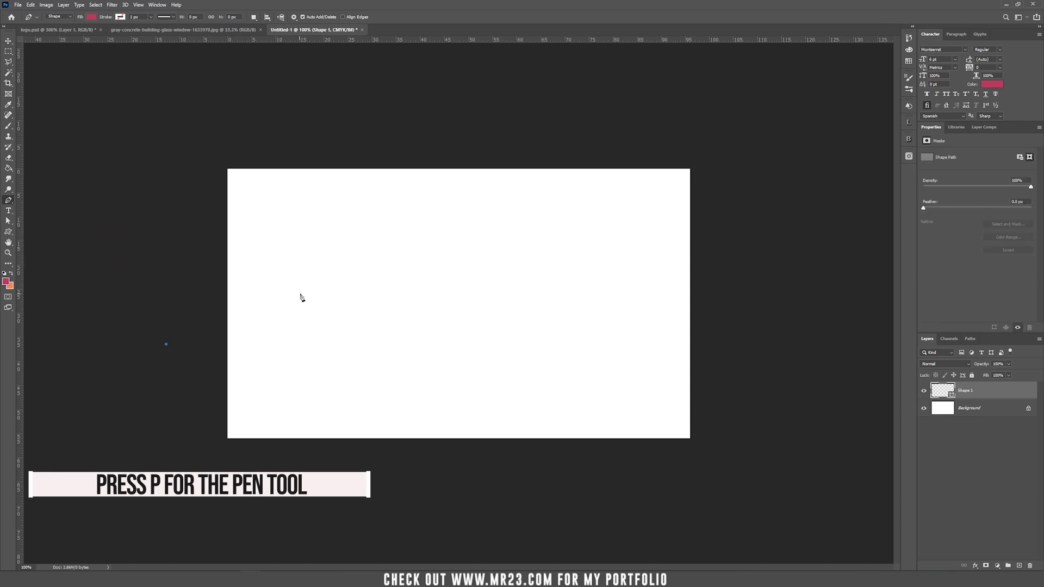
left_click_drag(309, 293, 402, 294)
left_click_drag(573, 367, 641, 373)
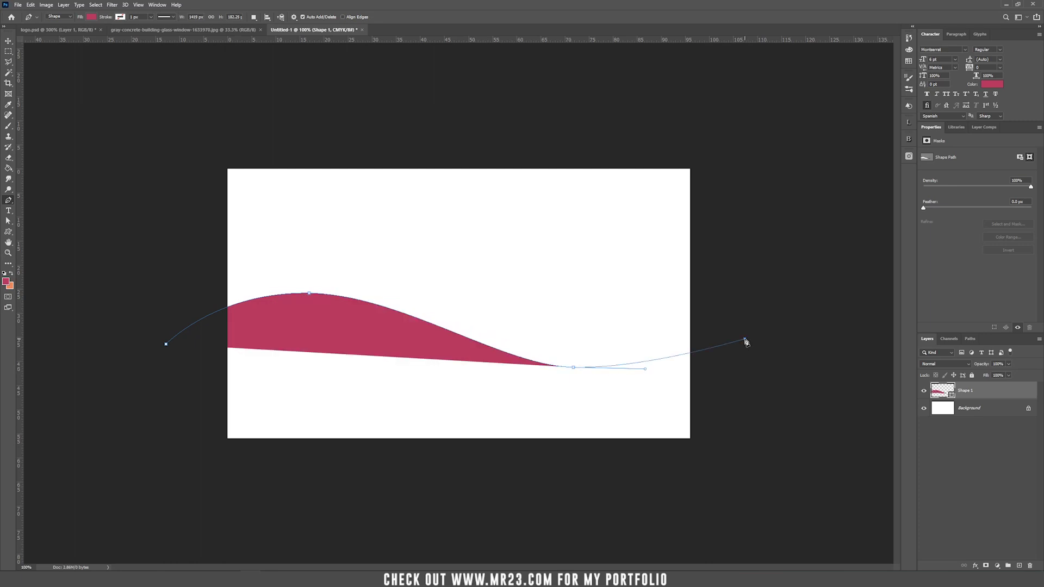
left_click(744, 338)
left_click(741, 482)
left_click(168, 490)
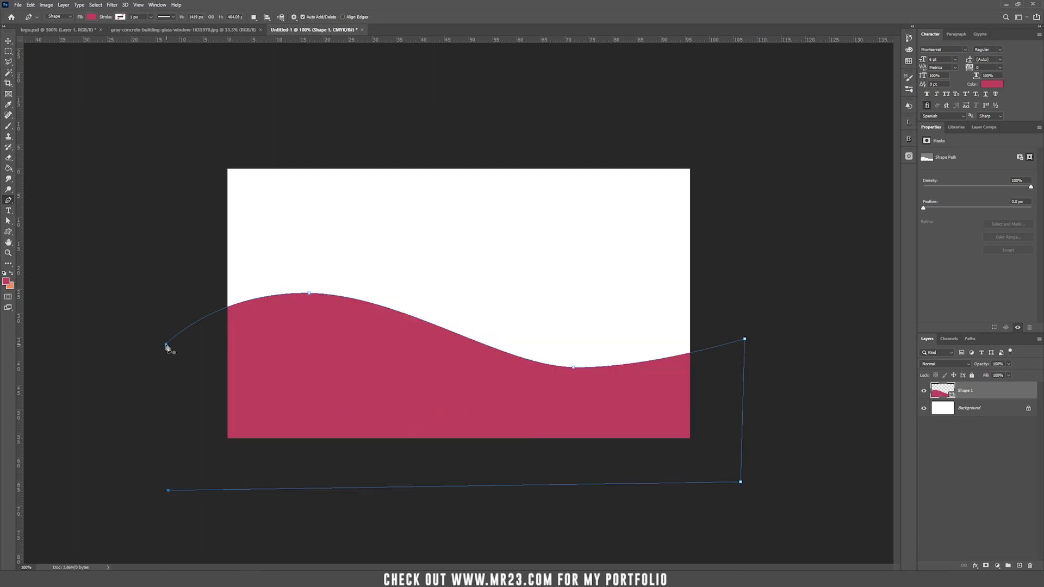
left_click(166, 344)
Keep the wave in Shape drawing mode and bring up its fill colour
left_click(64, 17)
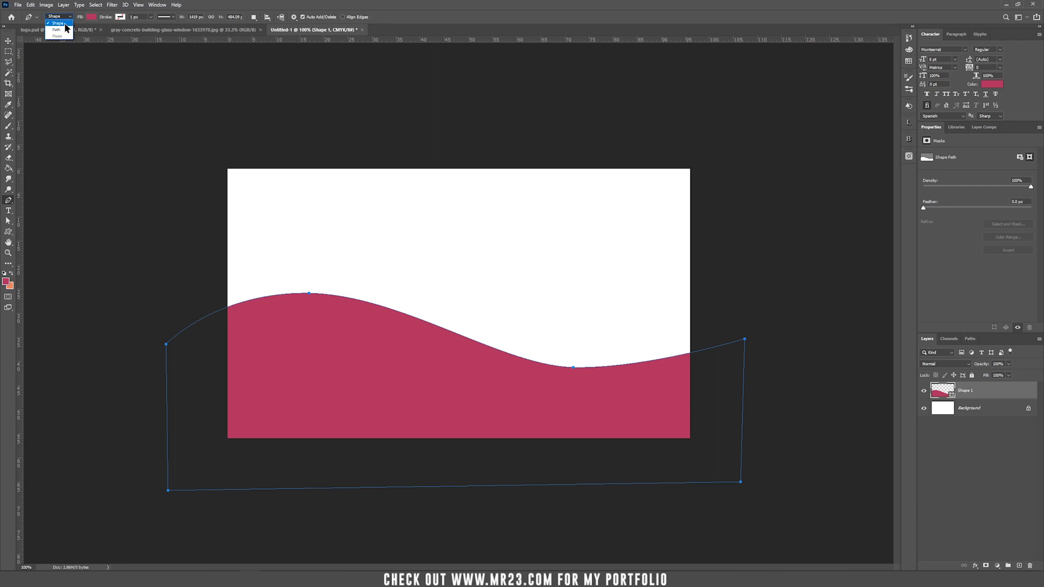
left_click(65, 24)
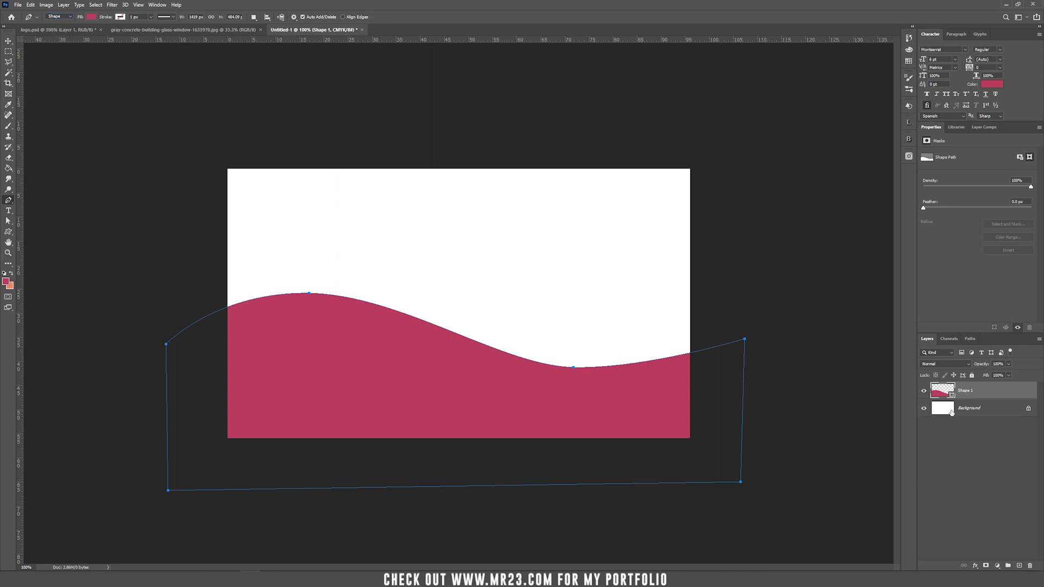
double_click(940, 391)
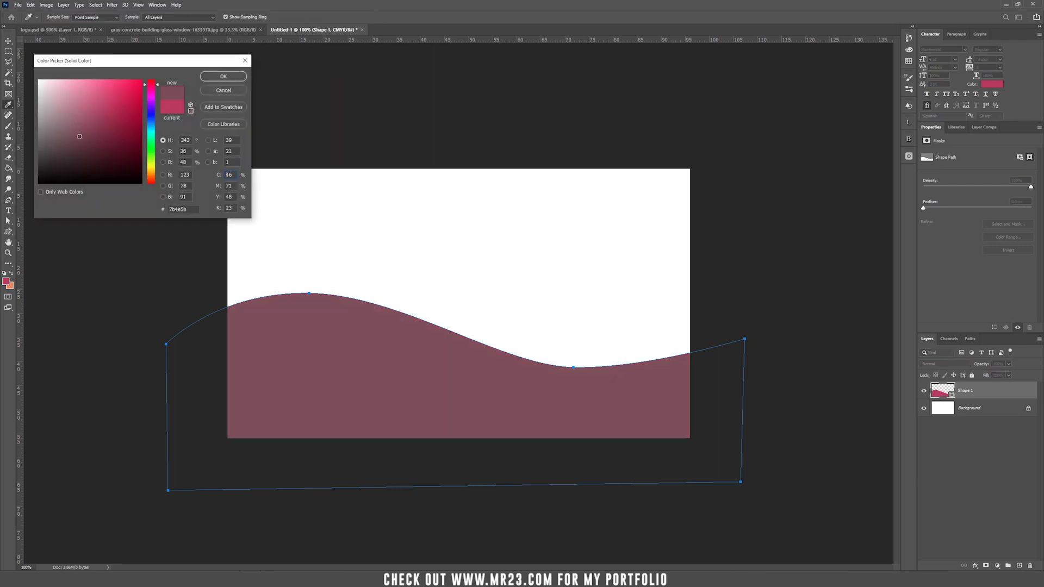
Discard the fill change, duplicate the wave twice and fill the top copy white
left_click(223, 90)
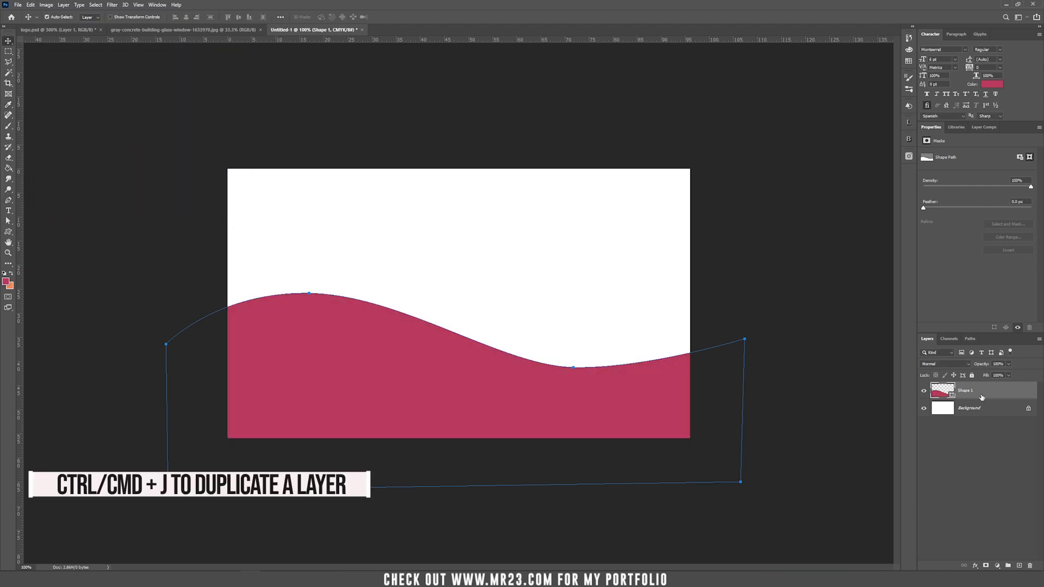
key("ctrl+j")
key("ctrl+j")
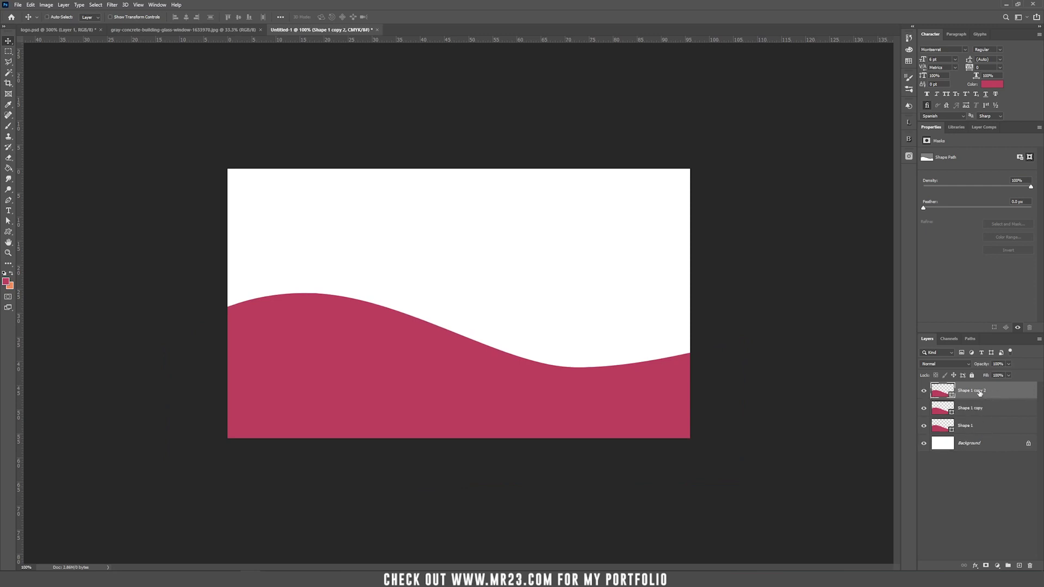
double_click(943, 393)
left_click_drag(106, 108, 38, 80)
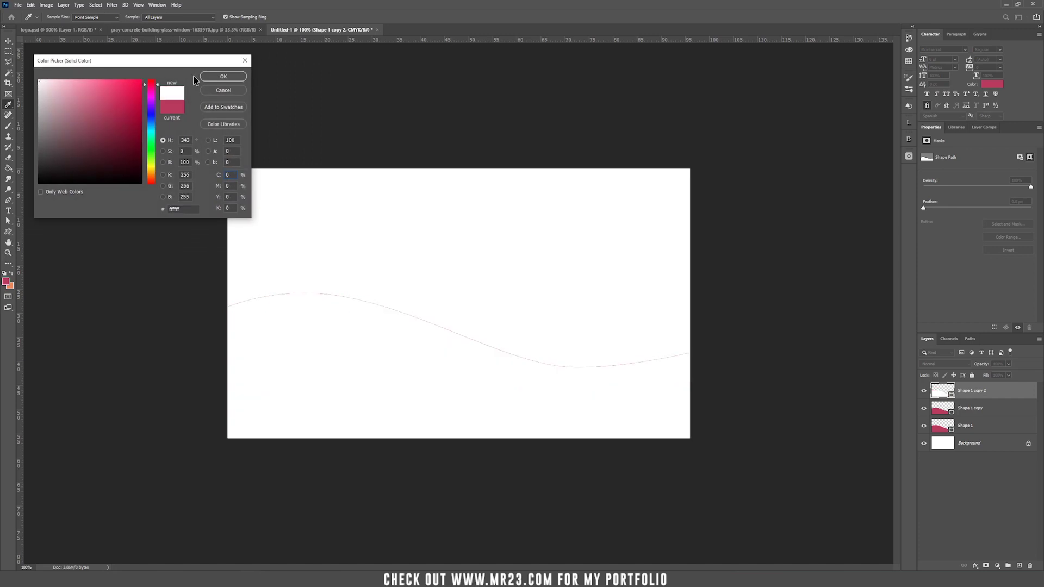
left_click(223, 76)
Recolour the original Shape 1 wave orange #f08a5d and select it with Shape 1 copy
left_click(942, 413)
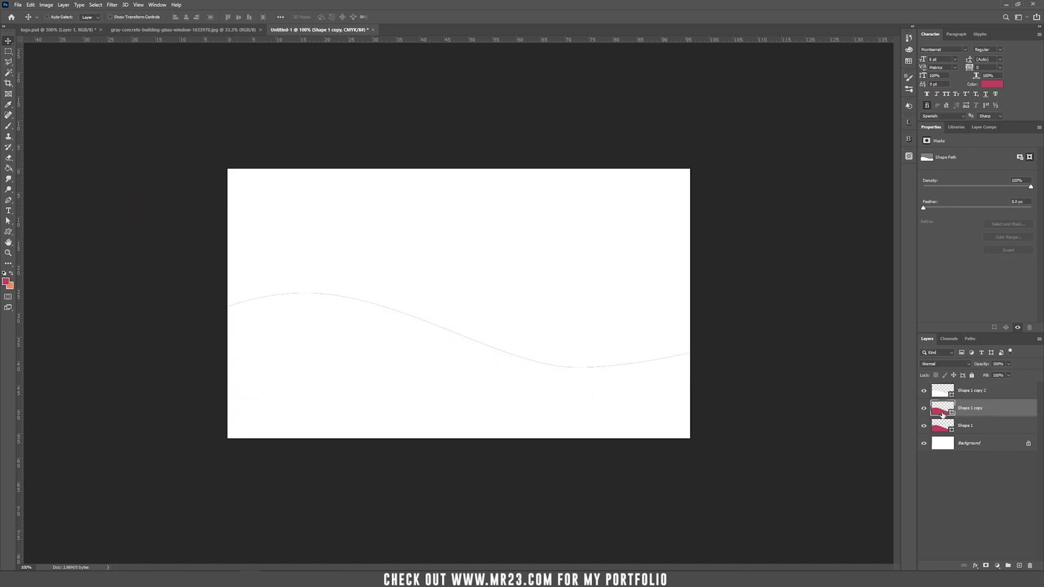
left_click(944, 428)
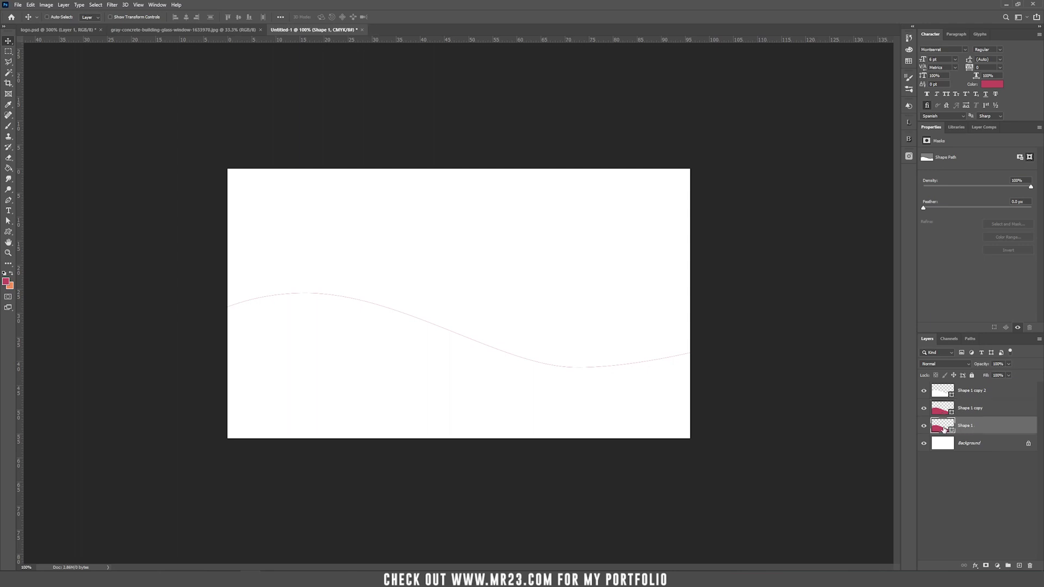
double_click(944, 429)
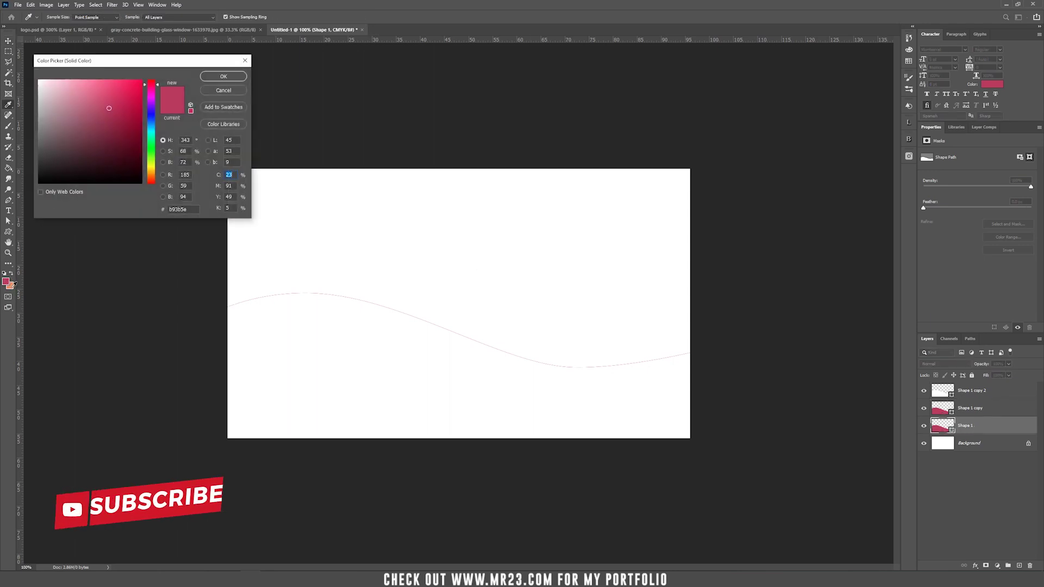
left_click(223, 77)
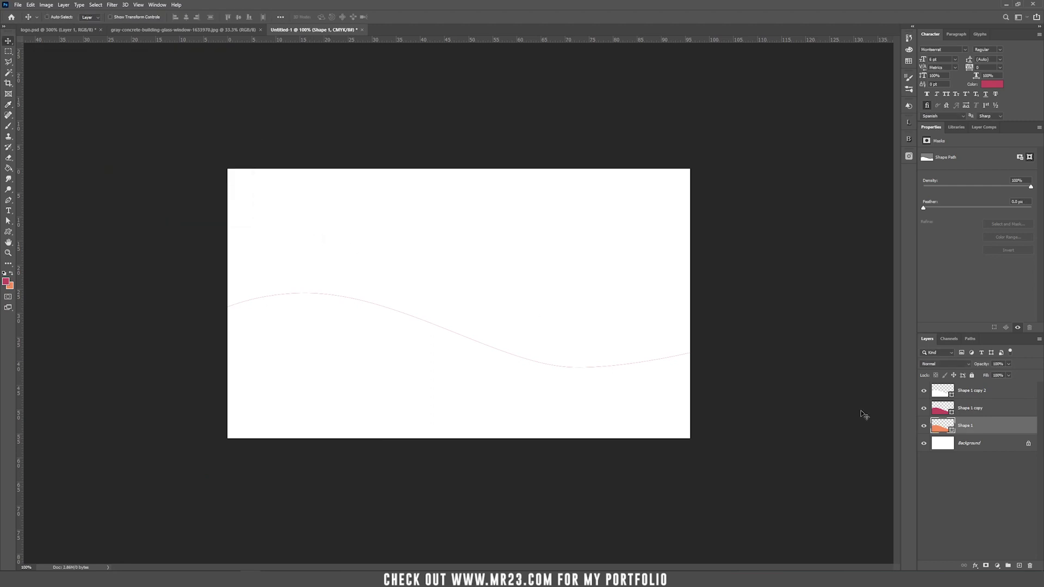
left_click(1000, 412, "shift")
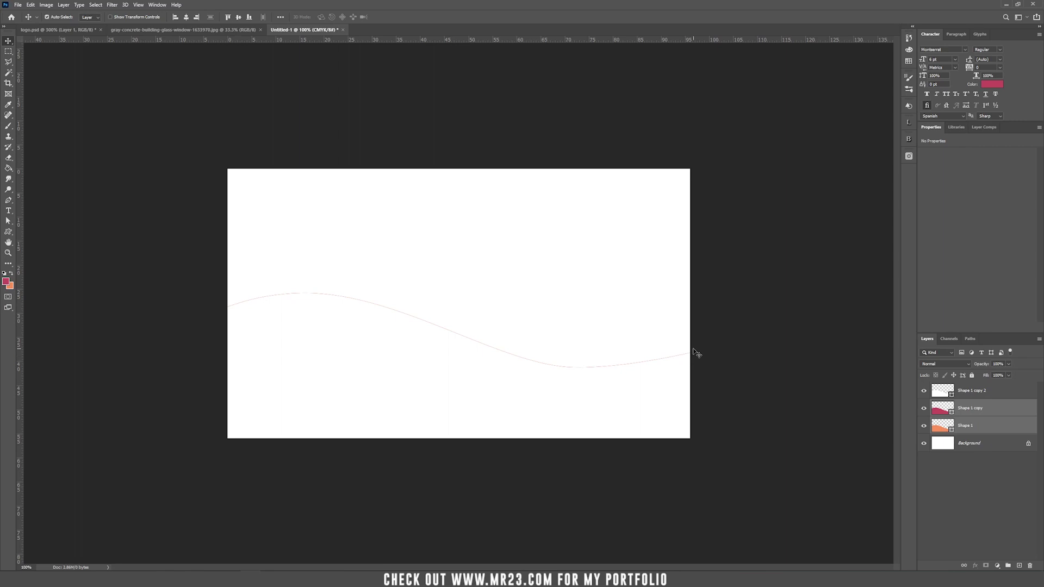
Enlarge the orange and pink lower waves slightly
key("ctrl+t")
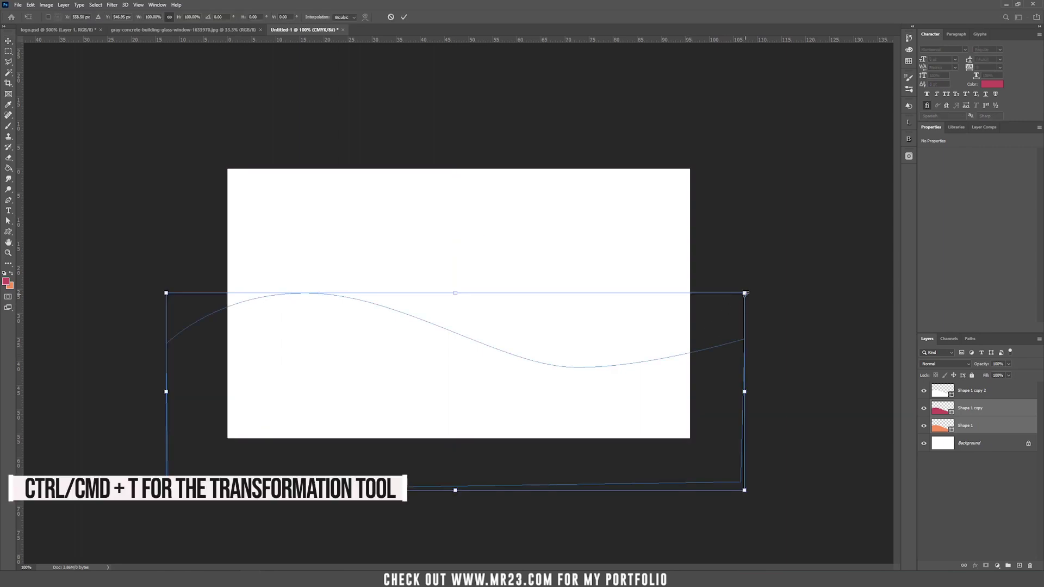
left_click_drag(746, 293, 784, 262)
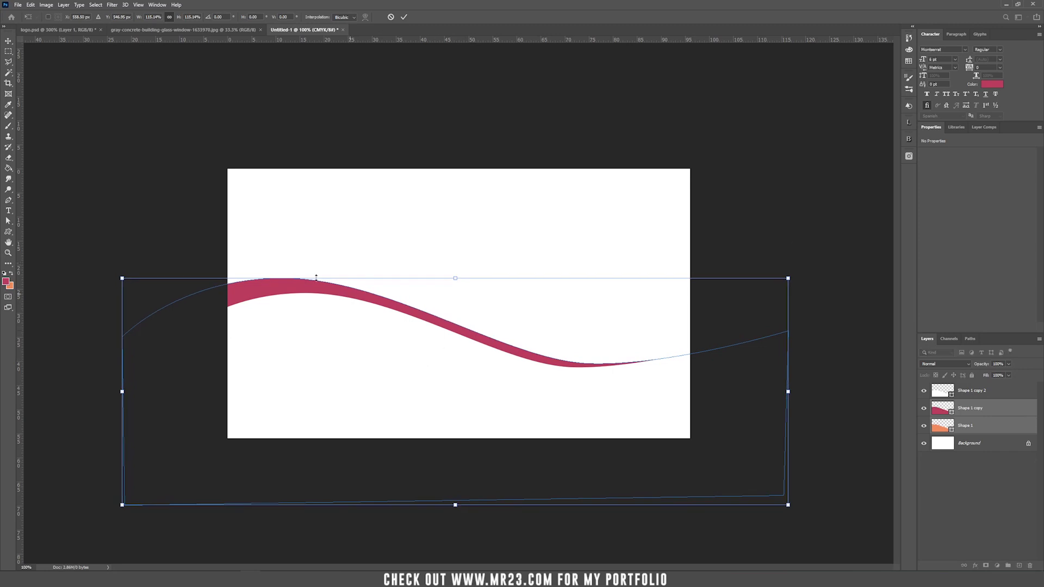
key("Return")
Raise the orange Shape 1 wave above the pink one and tilt it about 2.3°
left_click(978, 426)
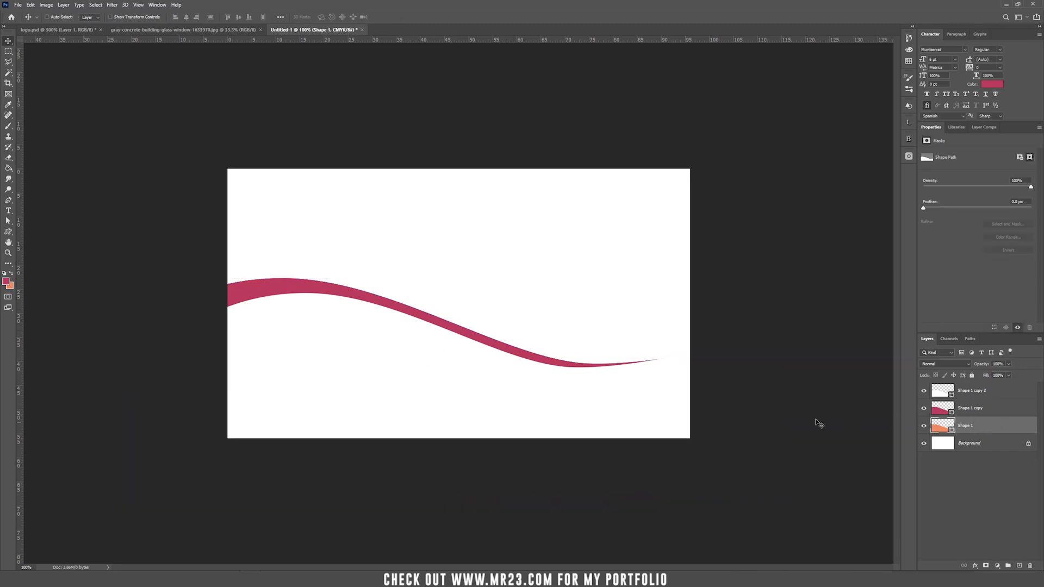
left_click_drag(753, 401, 757, 389)
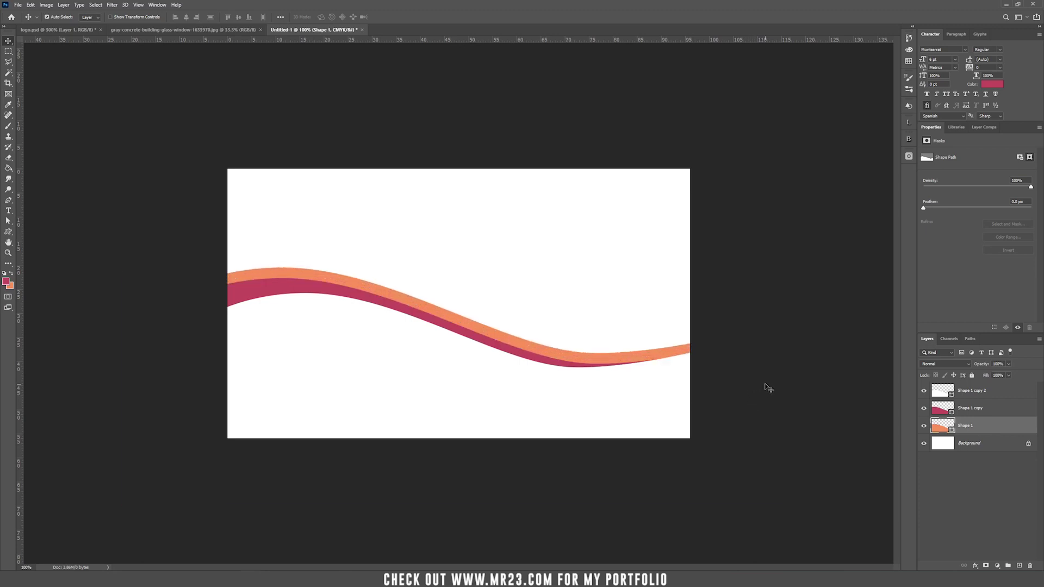
key("ctrl+t")
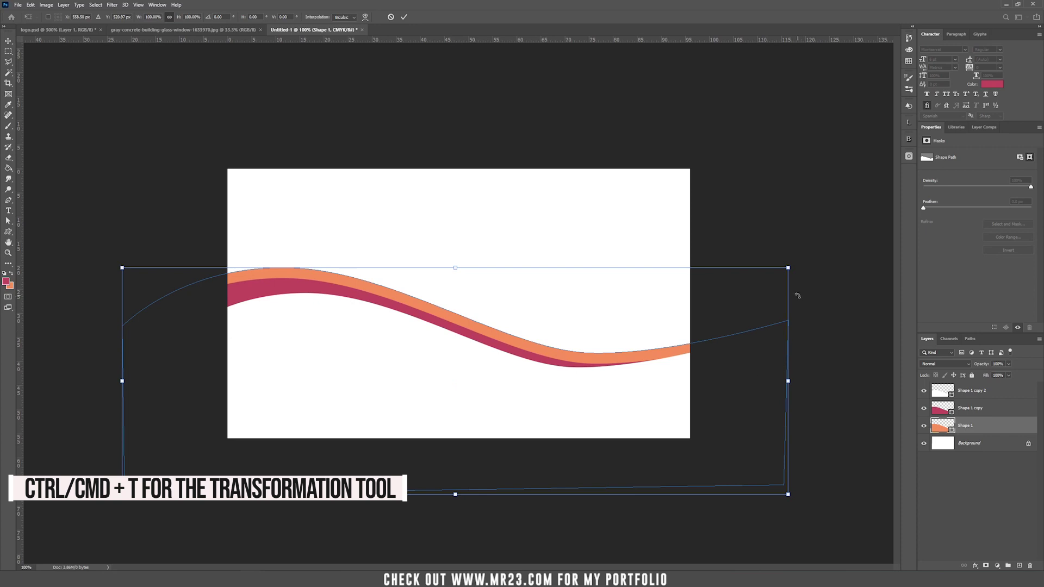
left_click_drag(806, 299, 808, 315)
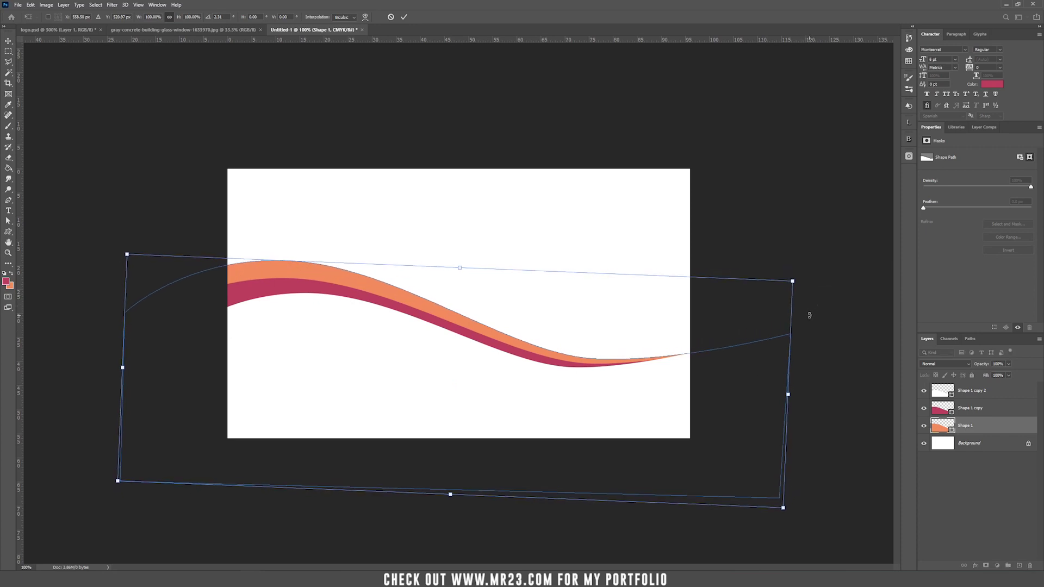
key("Return")
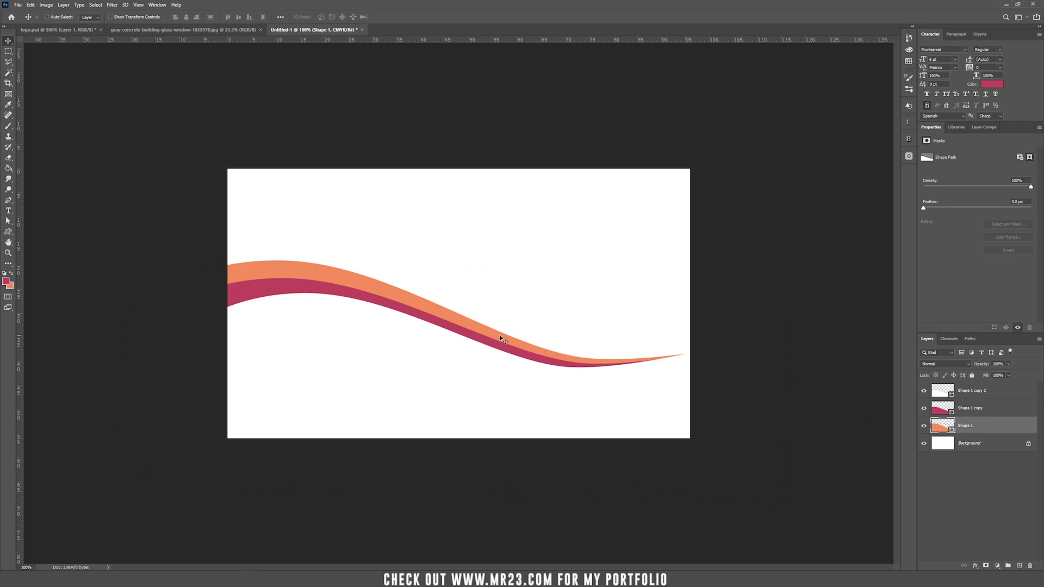
key("ctrl+shift+Tab")
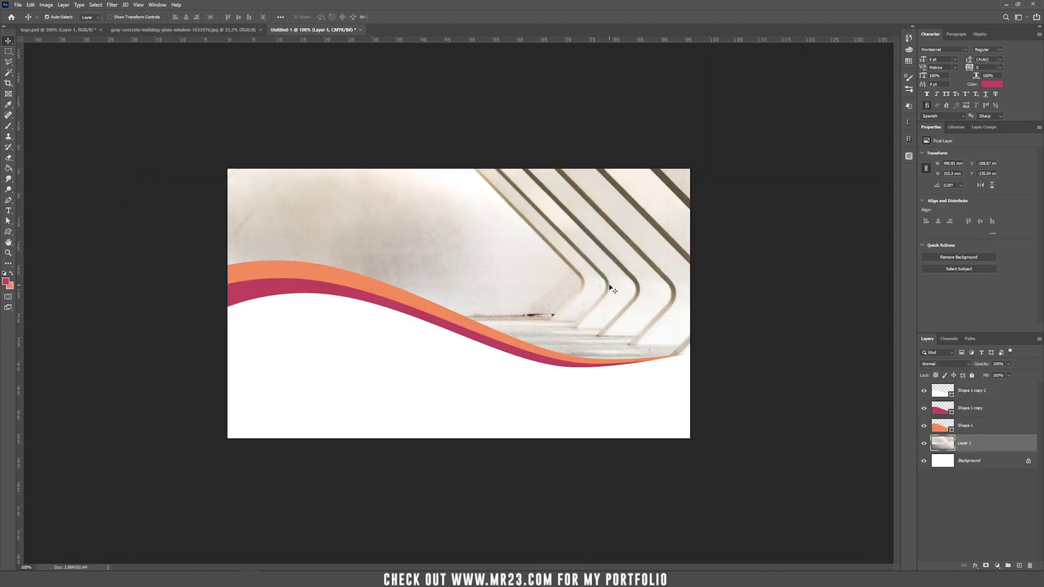
Scale the building photo to 20% and shift it down and right across the card's top
key("ctrl+t")
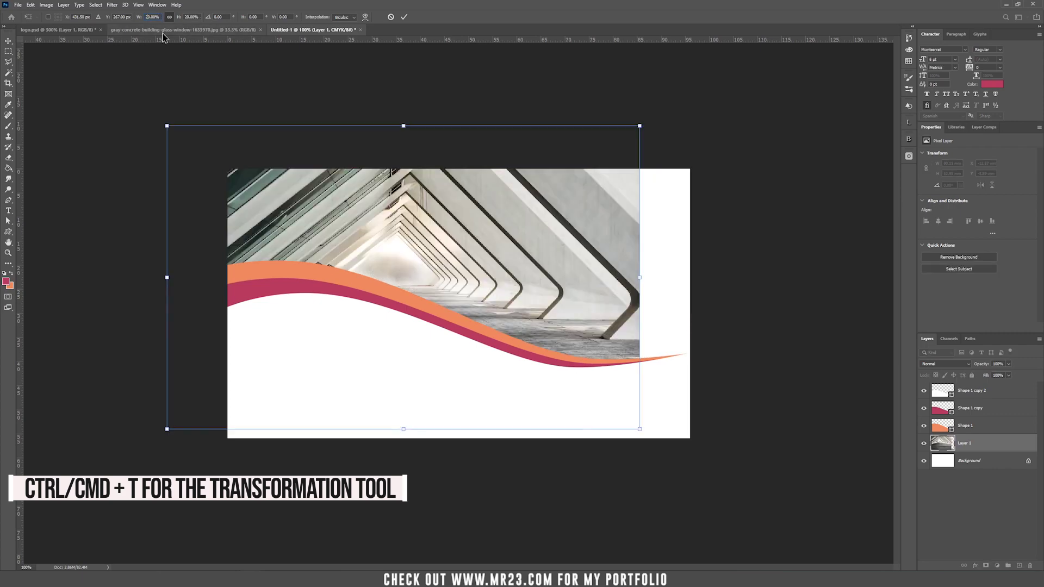
left_click_drag(492, 226, 542, 270)
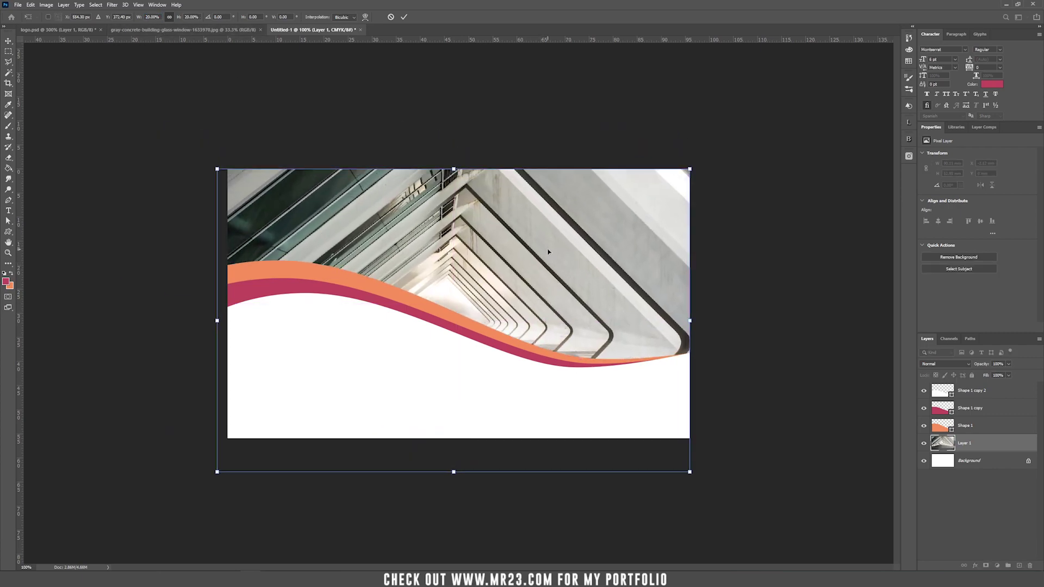
key("Return")
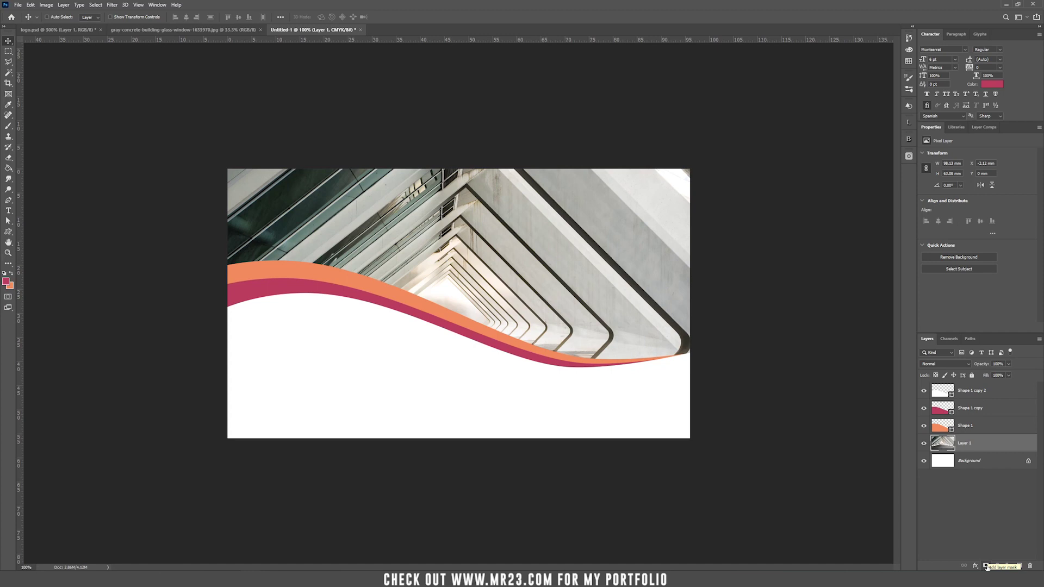
Mask the building photo and brush its upper right into white
left_click(987, 567)
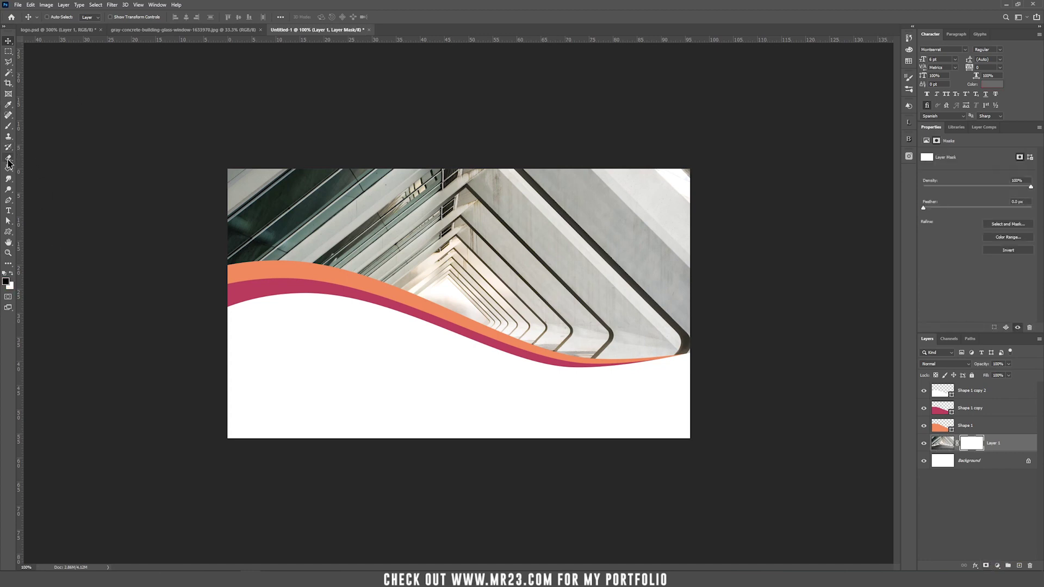
key("b")
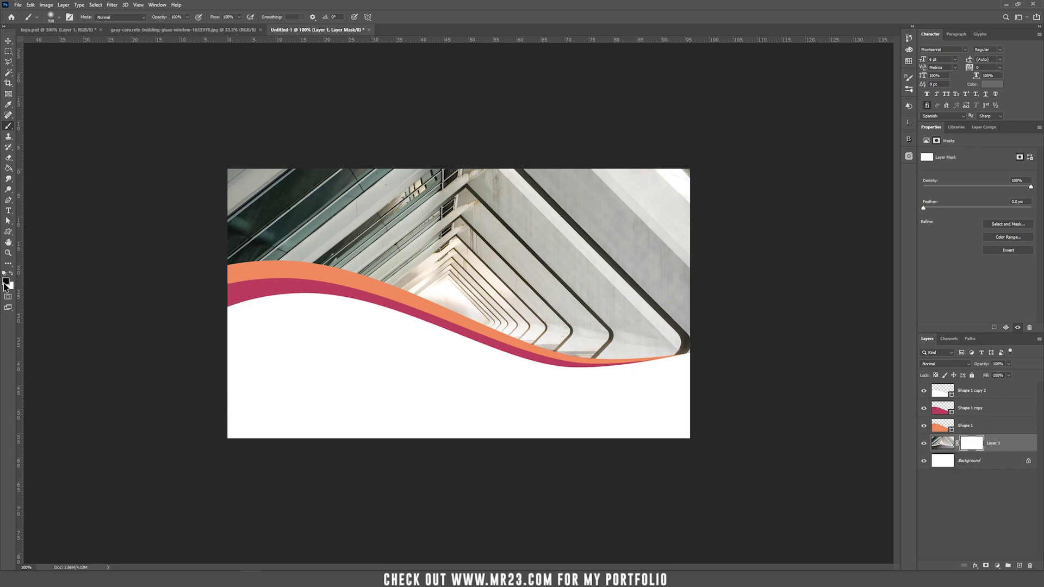
mouse_move(767, 233)
left_mouse_down()
mouse_move(747, 188)
mouse_move(658, 146)
mouse_move(400, 103)
mouse_move(305, 90)
mouse_move(289, 99)
mouse_move(659, 175)
left_mouse_up()
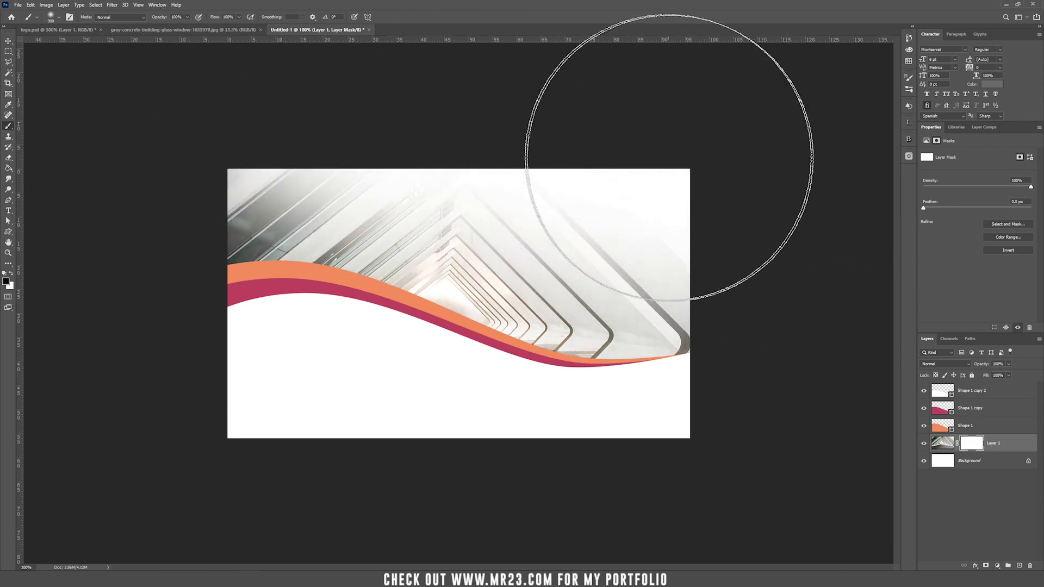
key("v")
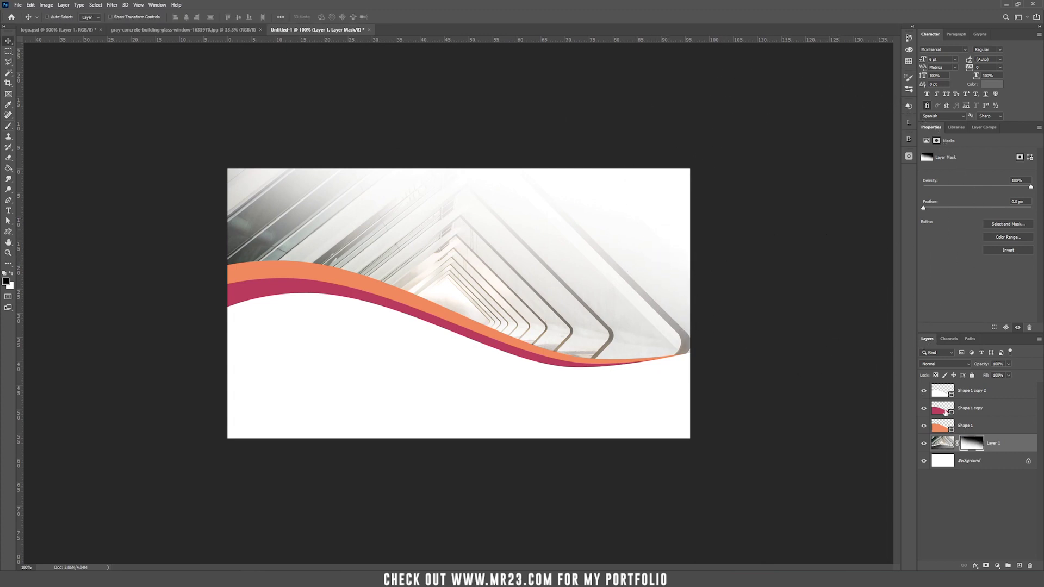
Group the photo and the three wave layers as 'backround'
left_click(1014, 393, "shift")
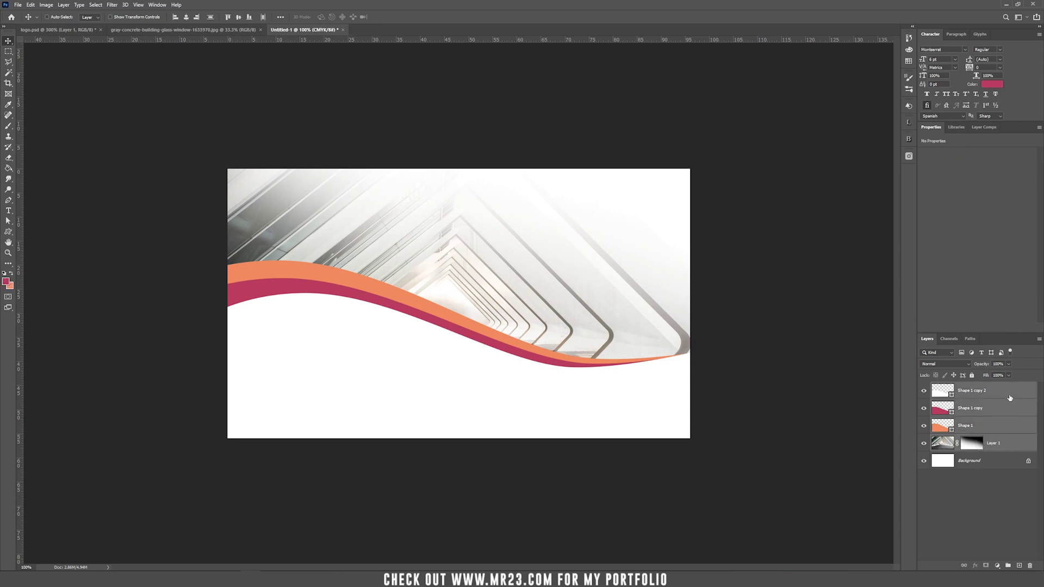
left_click(1007, 566)
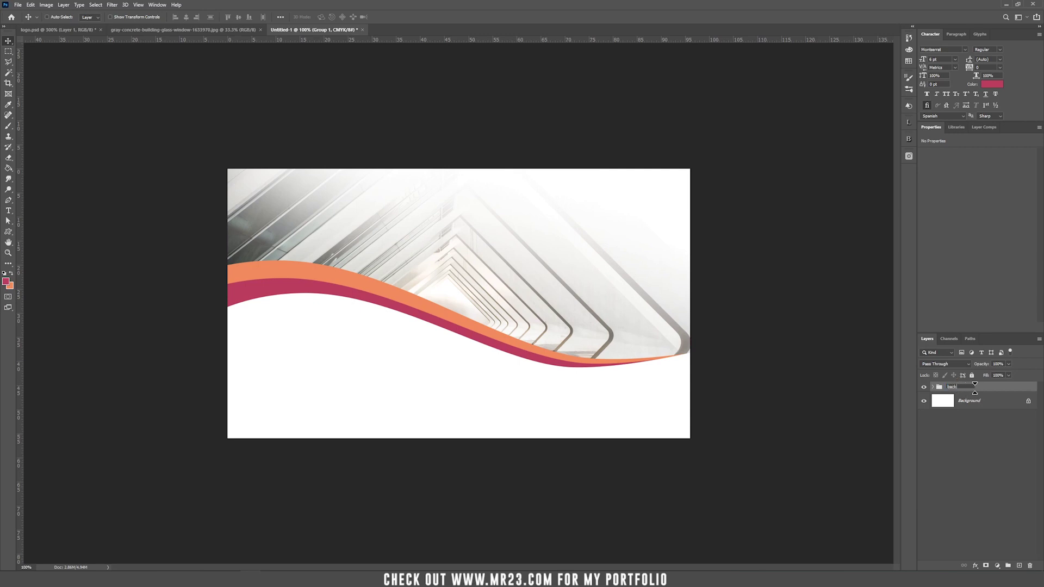
type("ound")
key("Return")
Place trim guides at 3.6 and 92.5 mm vertically, top and 52.2 mm horizontally, checking 90 × 50 mm
left_click_drag(21, 210, 242, 224)
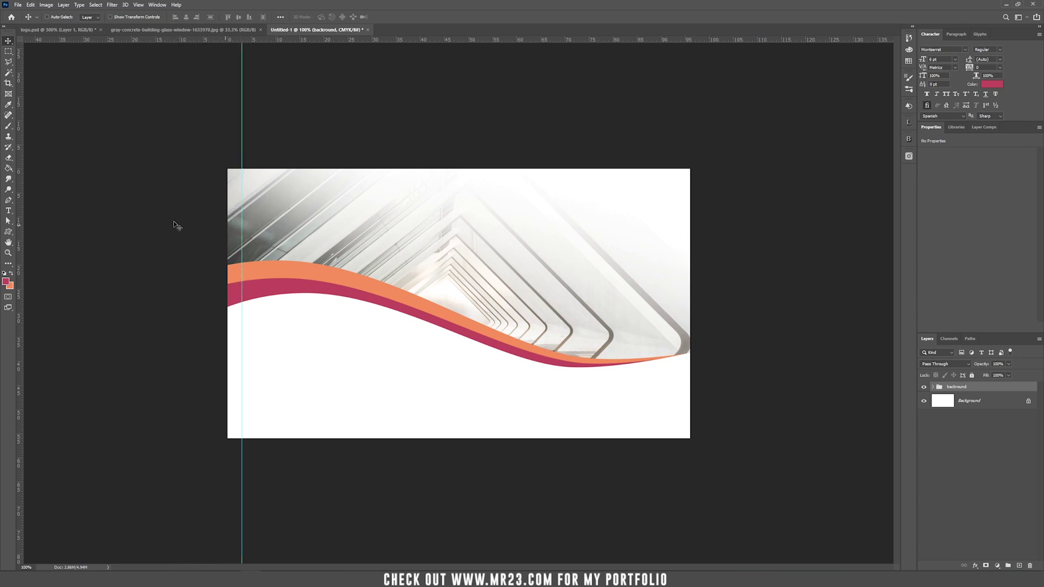
left_click_drag(20, 228, 674, 254)
left_click_drag(479, 39, 485, 182)
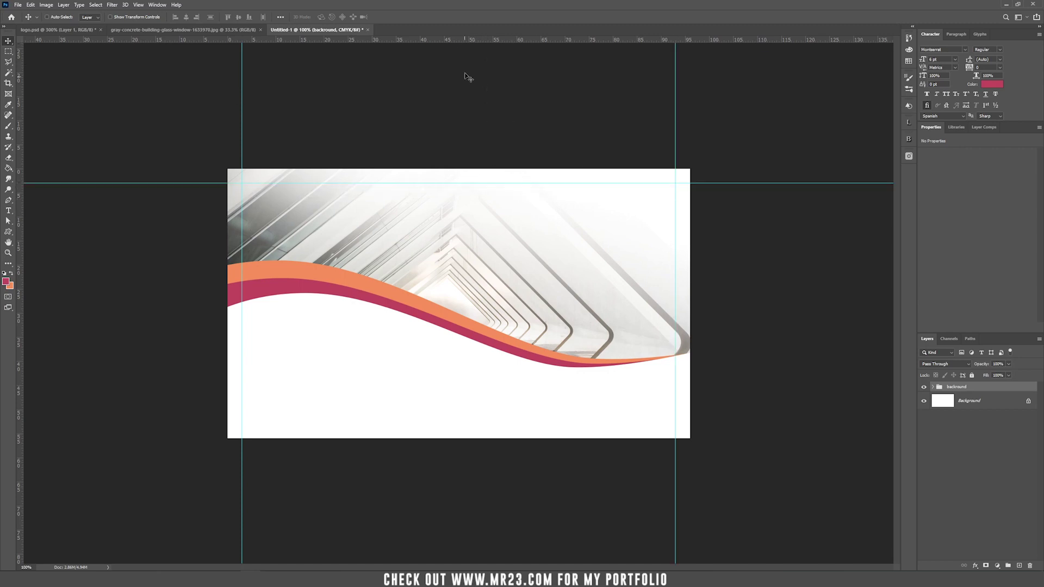
left_click_drag(461, 41, 492, 423)
left_click(8, 51)
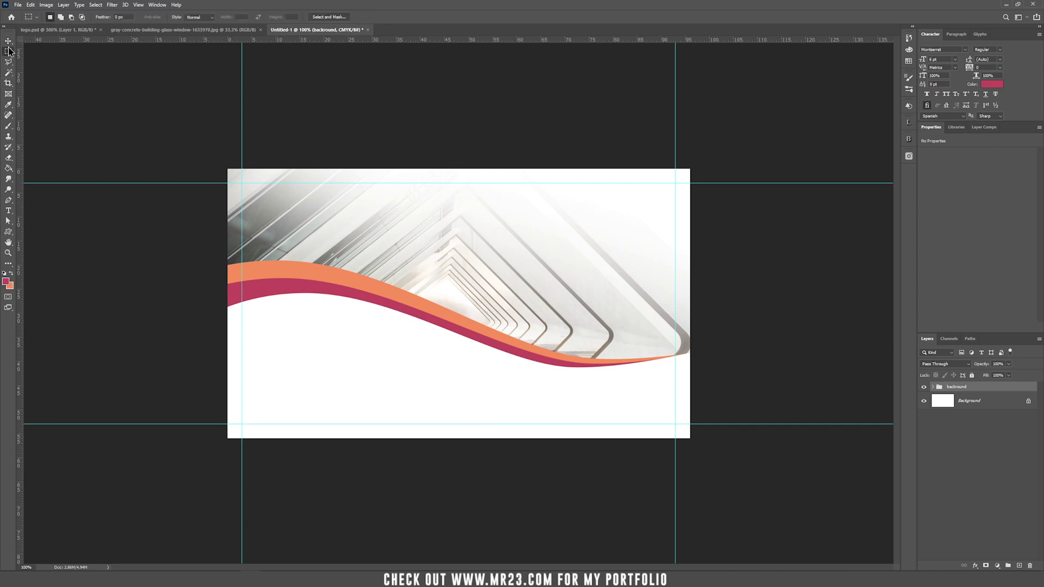
left_click_drag(241, 183, 675, 424)
left_click_drag(228, 169, 736, 456)
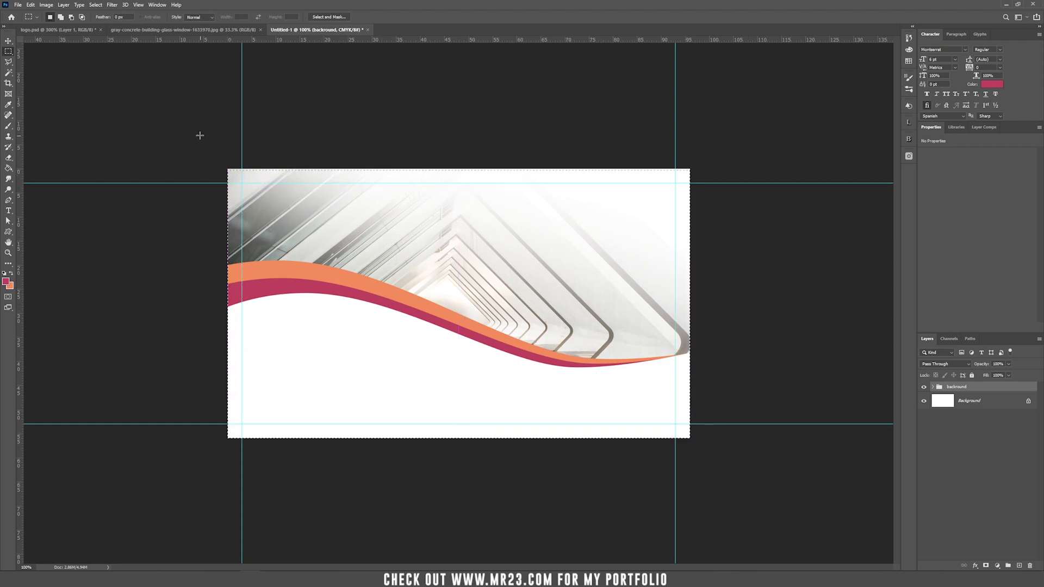
key("ctrl+d")
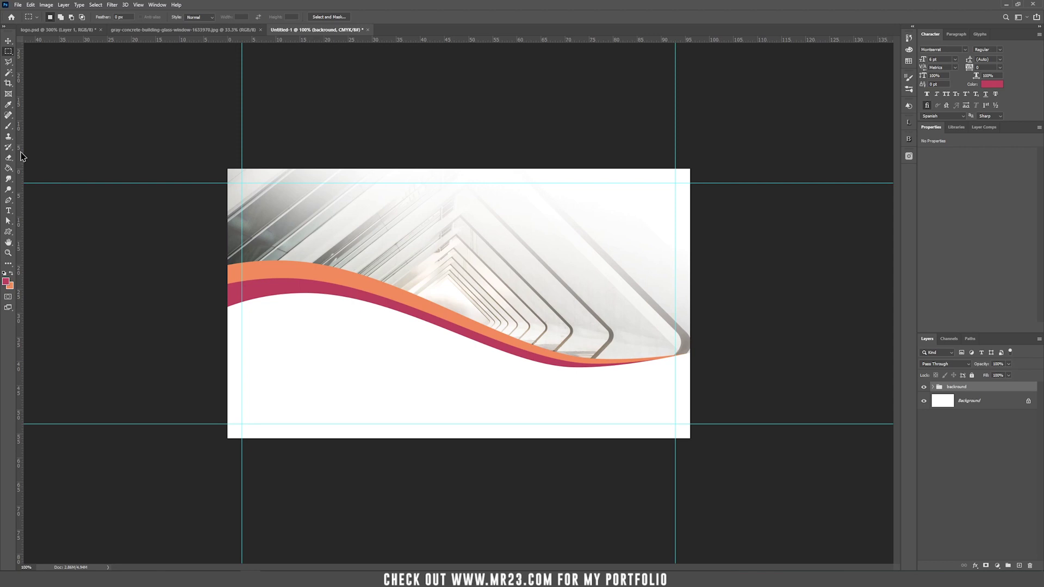
Add safe-area guides at 6.1, 5.3, 90.0 and 49.9 mm and measure the inner area
left_click_drag(22, 157, 256, 182)
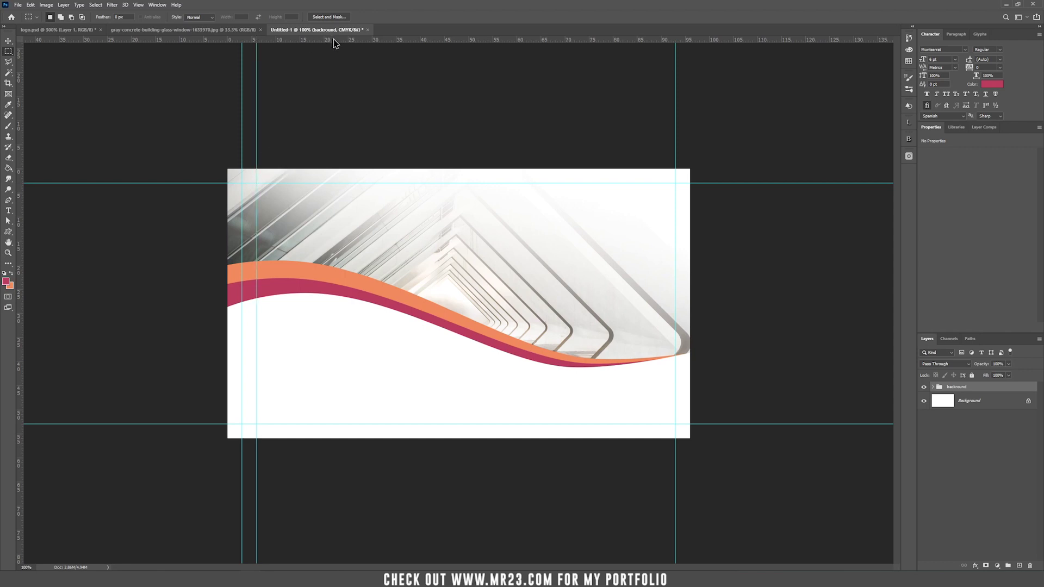
left_click_drag(335, 41, 362, 198)
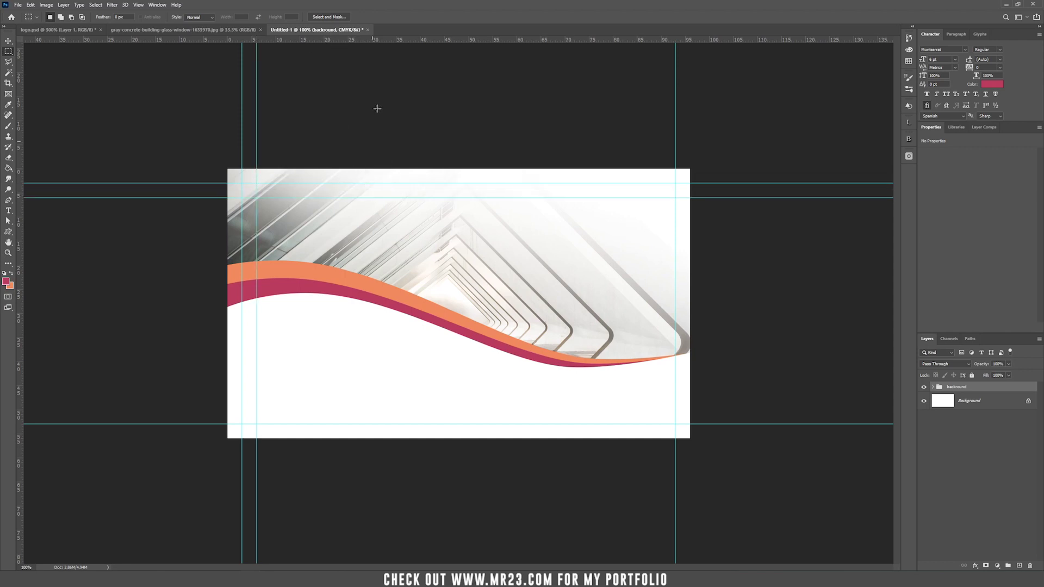
left_click_drag(21, 250, 661, 286)
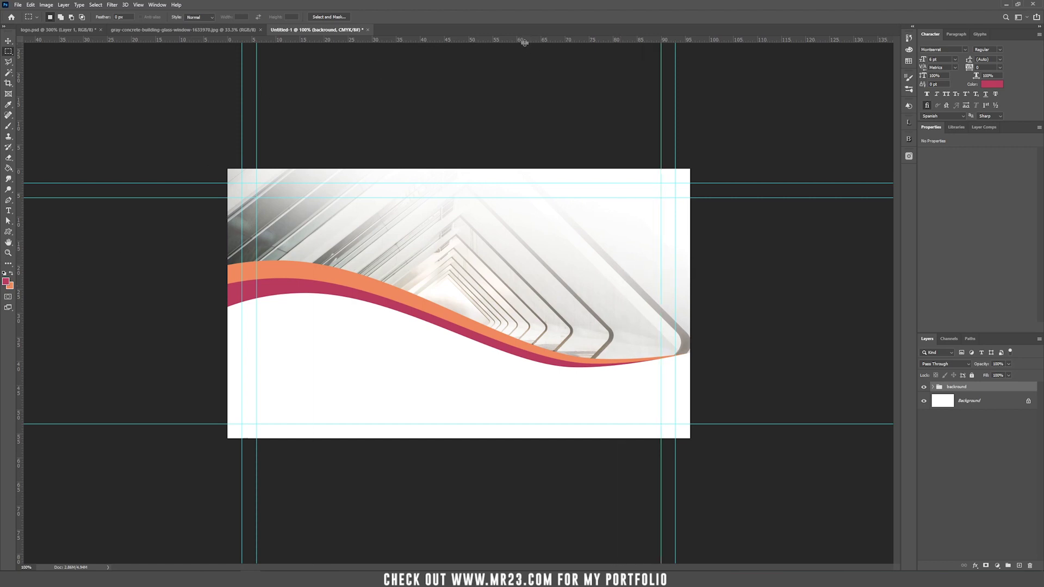
left_click_drag(524, 42, 555, 409)
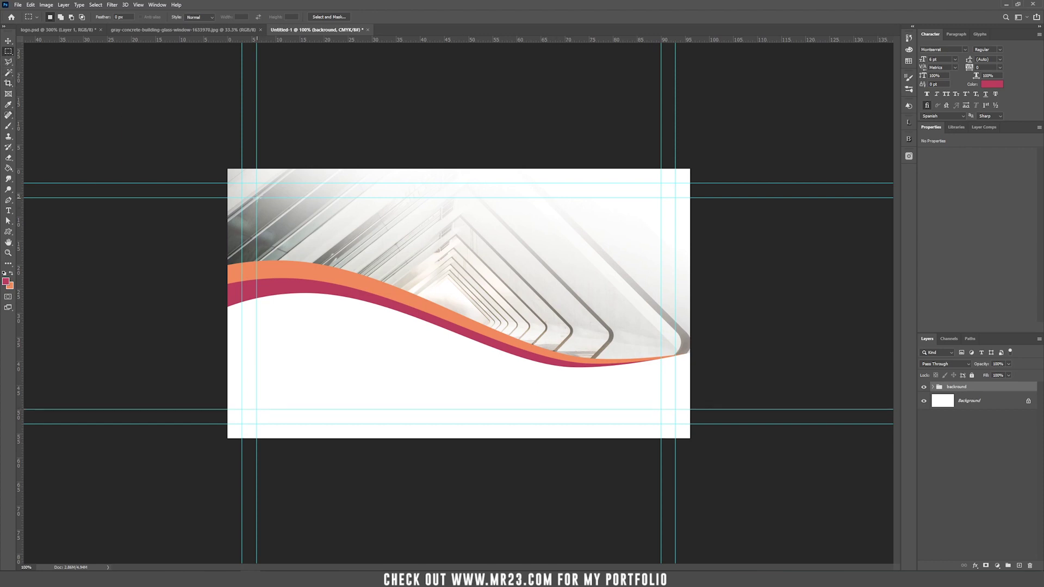
left_click_drag(257, 198, 661, 409)
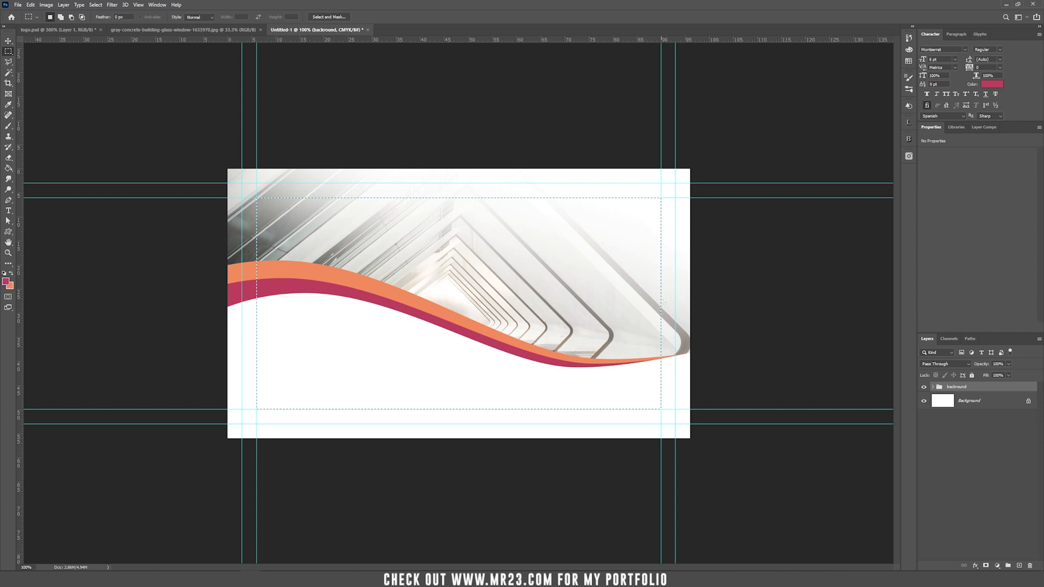
left_click(359, 200)
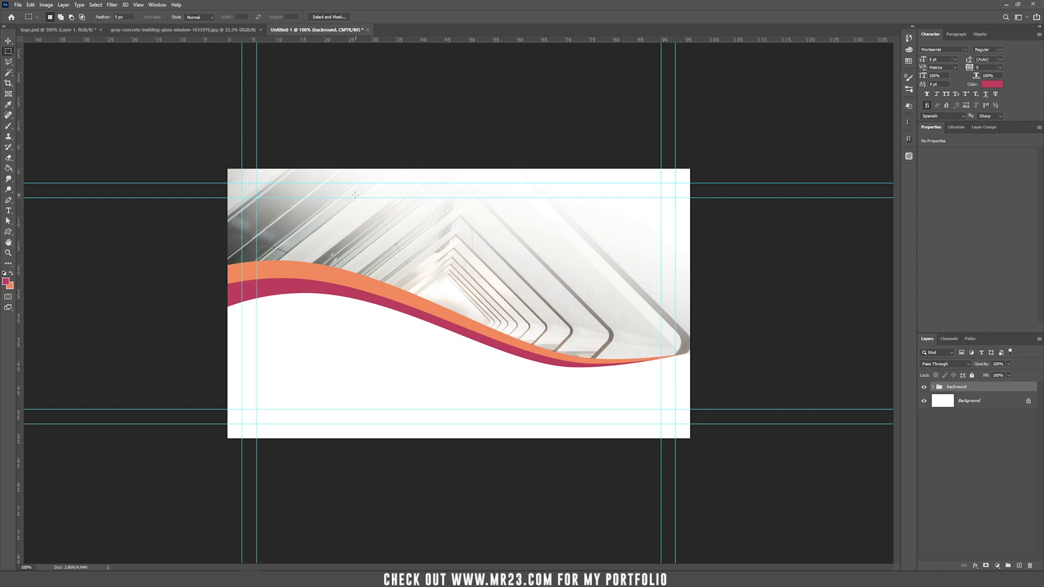
key("v")
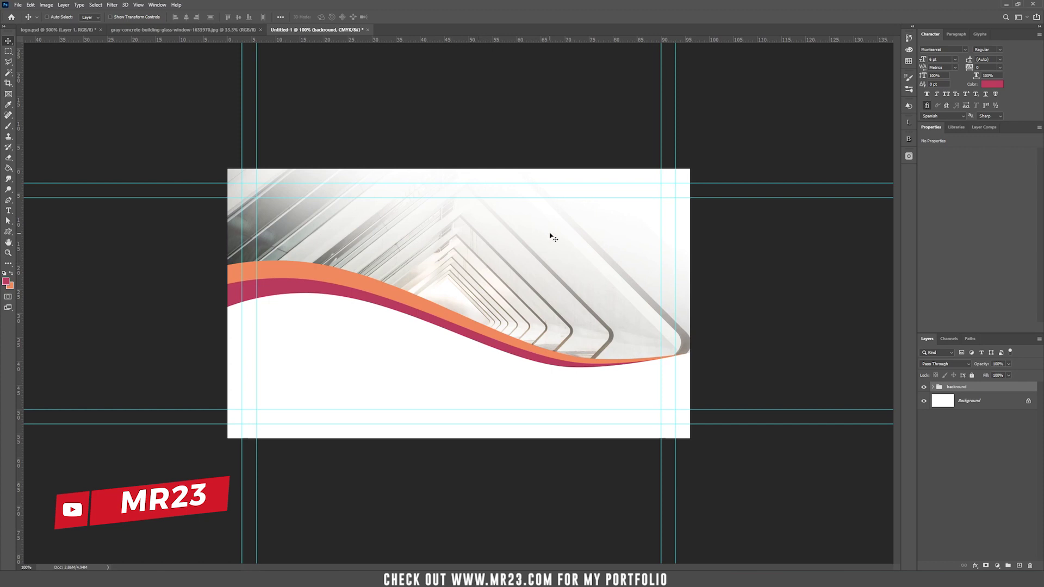
Drag the logo from logo.psd onto the card and scale it down to about 6.3 mm
left_click(64, 31)
left_click_drag(489, 229, 241, 42)
left_click_drag(315, 33, 314, 333)
key("ctrl")
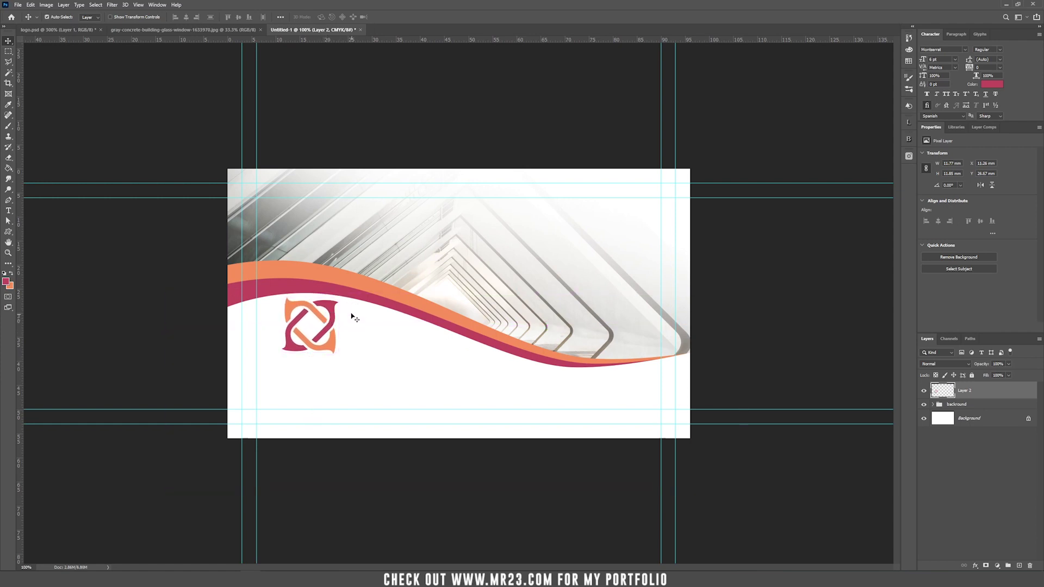
key("ctrl+t")
left_click_drag(338, 297, 325, 304)
key("Return")
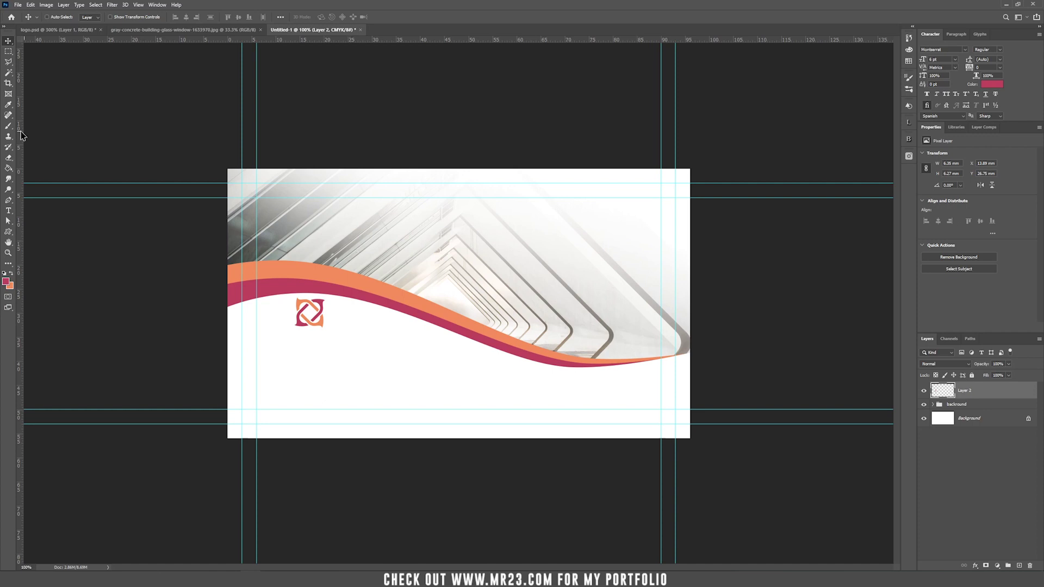
Add 10 pt black 'Company NAME' text under the logo
key("t")
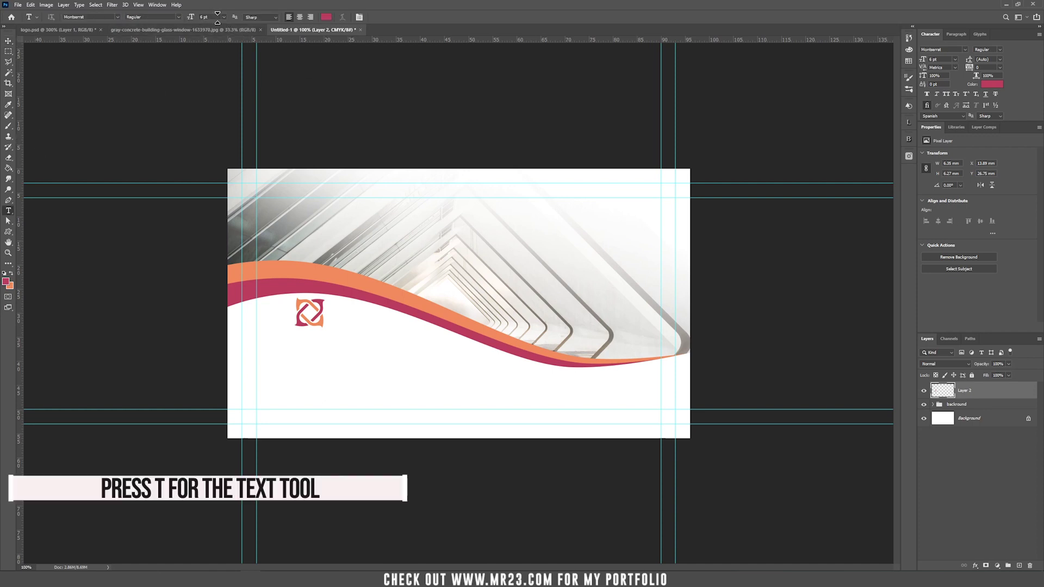
left_click(224, 17)
left_click(217, 55)
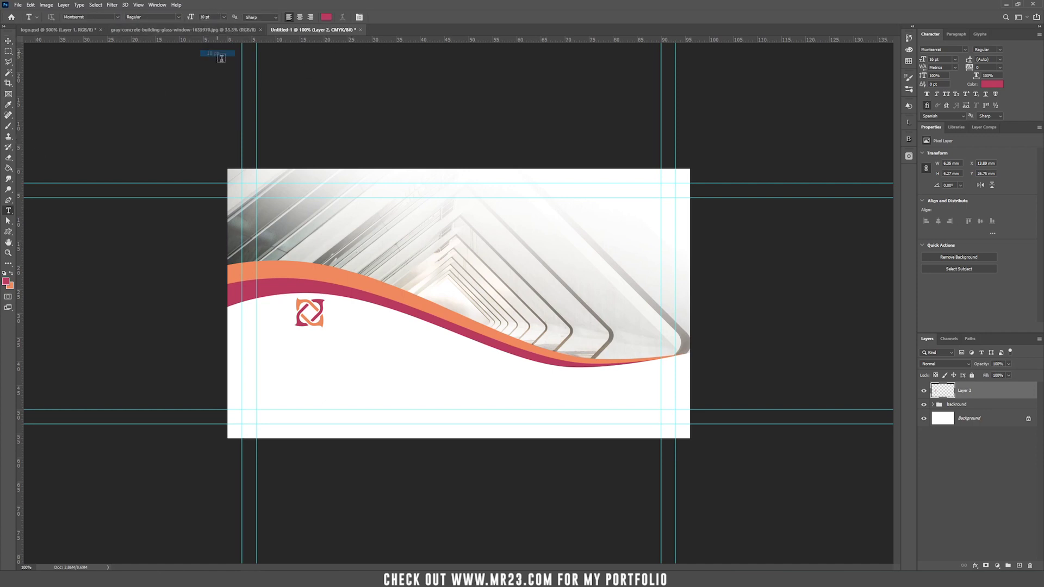
left_click(273, 347)
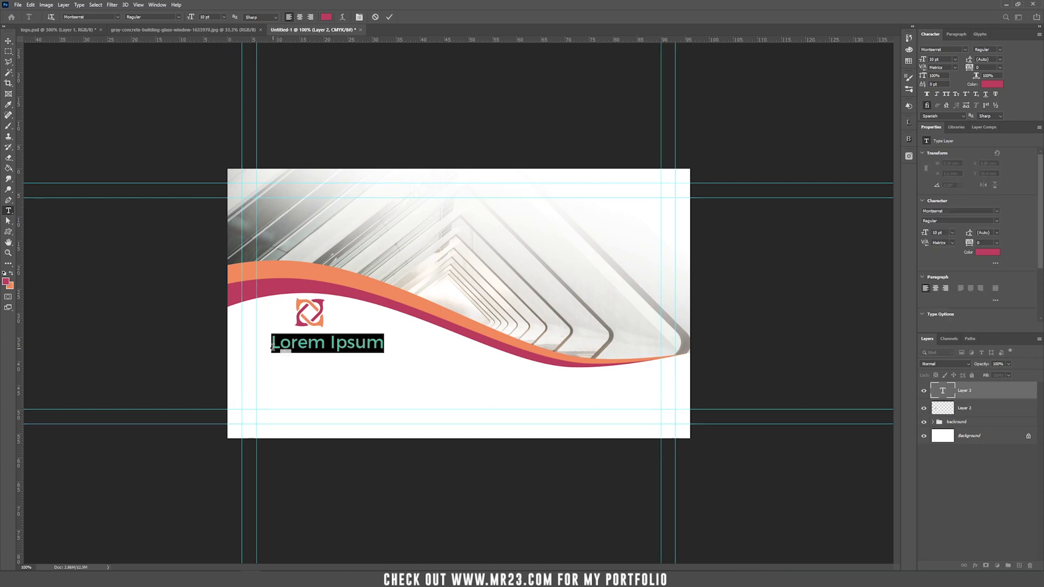
type("Company NAME")
key("ctrl+Return")
key("v")
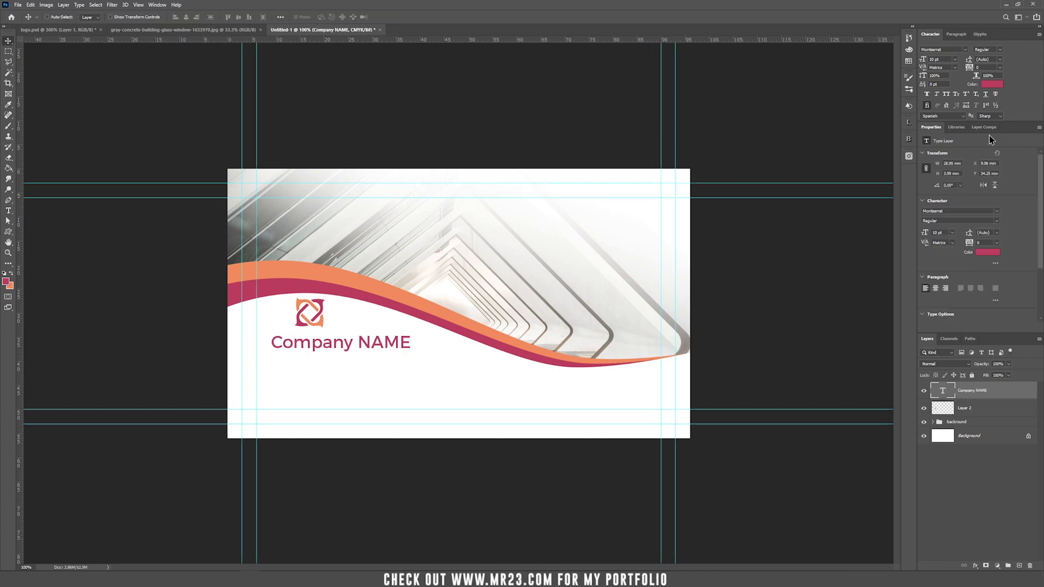
left_click(987, 86)
key("Return")
Colour the word NAME grey in the company name
double_click(357, 345)
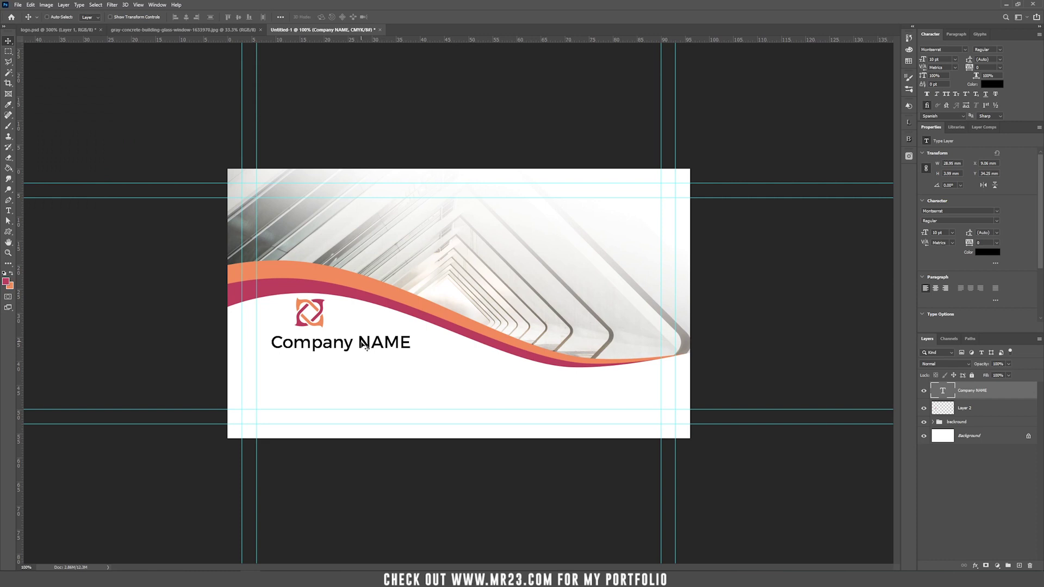
left_click(431, 343, "shift")
left_click(325, 17)
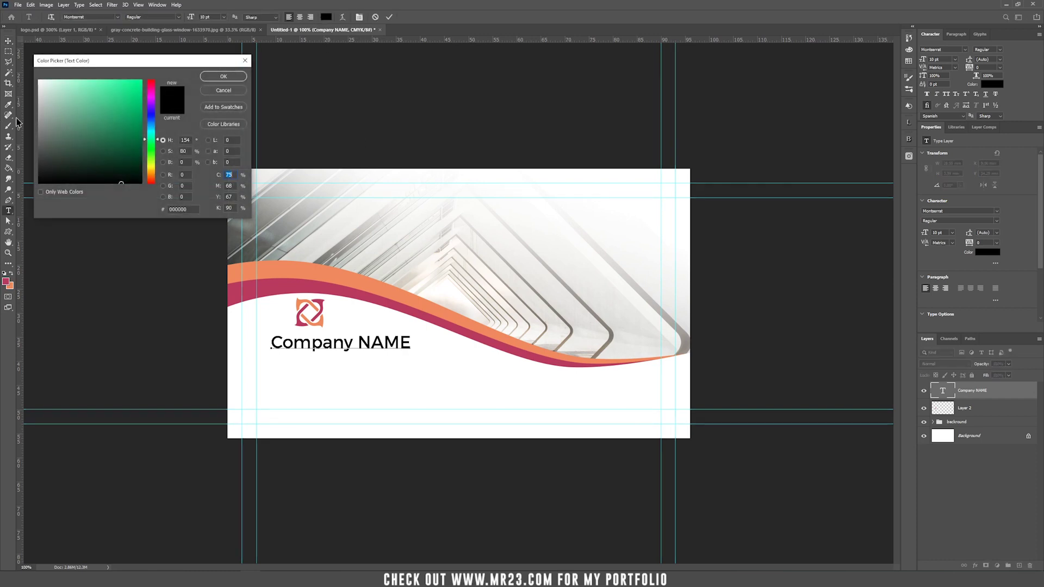
left_click(222, 76)
key("ctrl+Return")
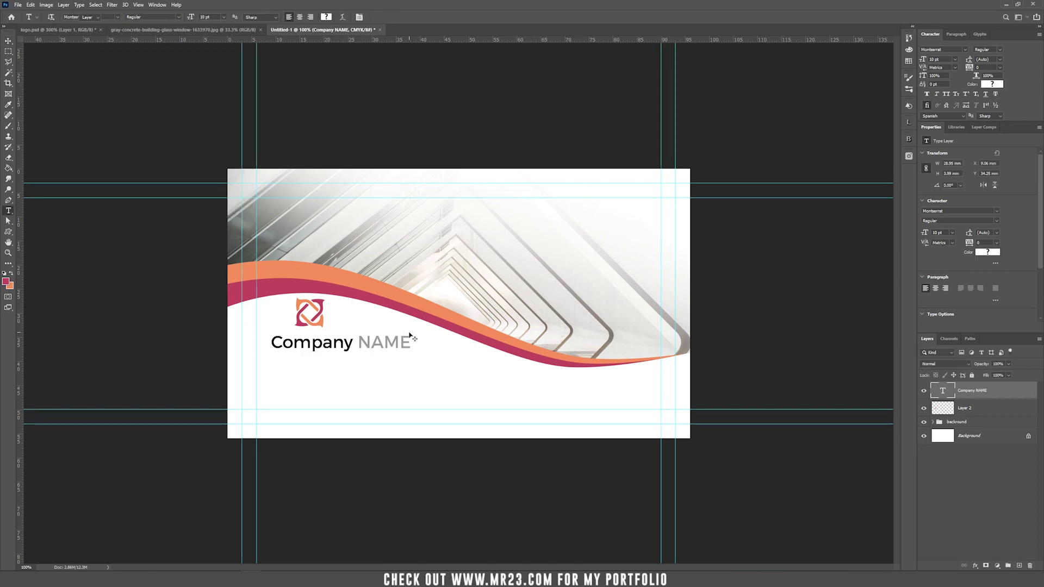
key("v")
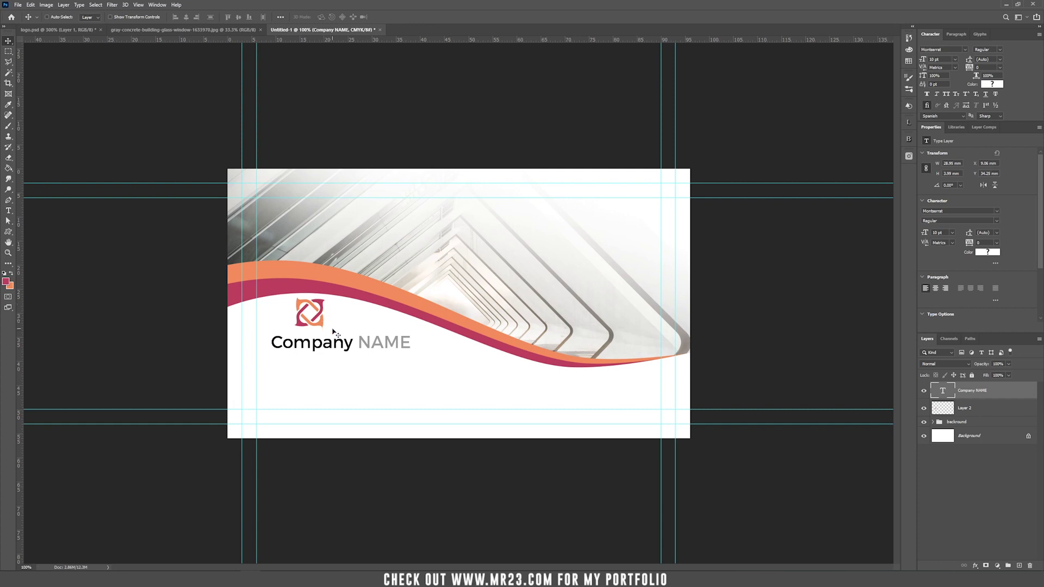
Centre the logo horizontally over the company name and shift both slightly left
left_click(994, 411, "shift")
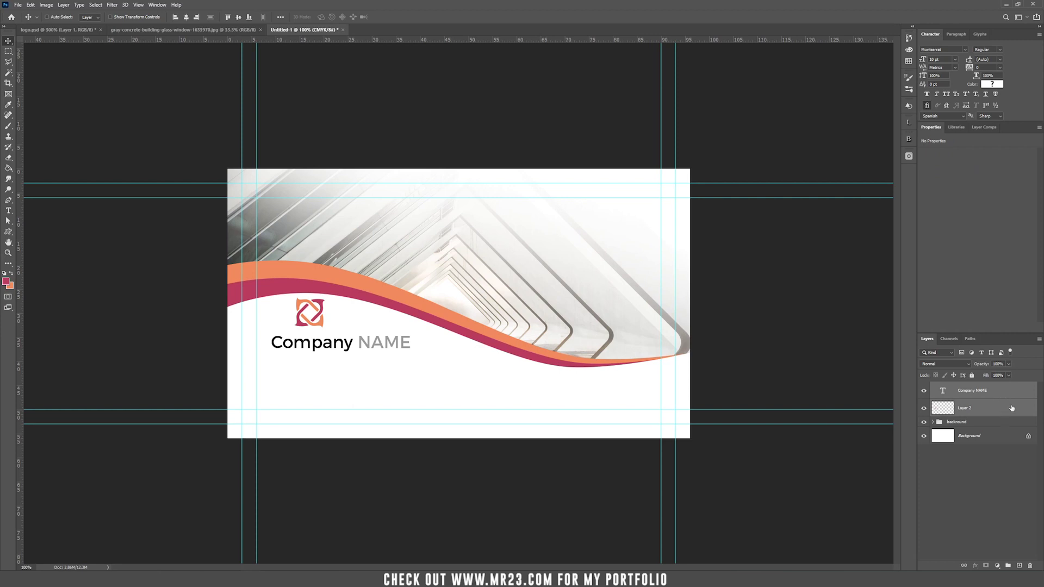
left_click(185, 18)
left_click_drag(399, 344, 384, 343)
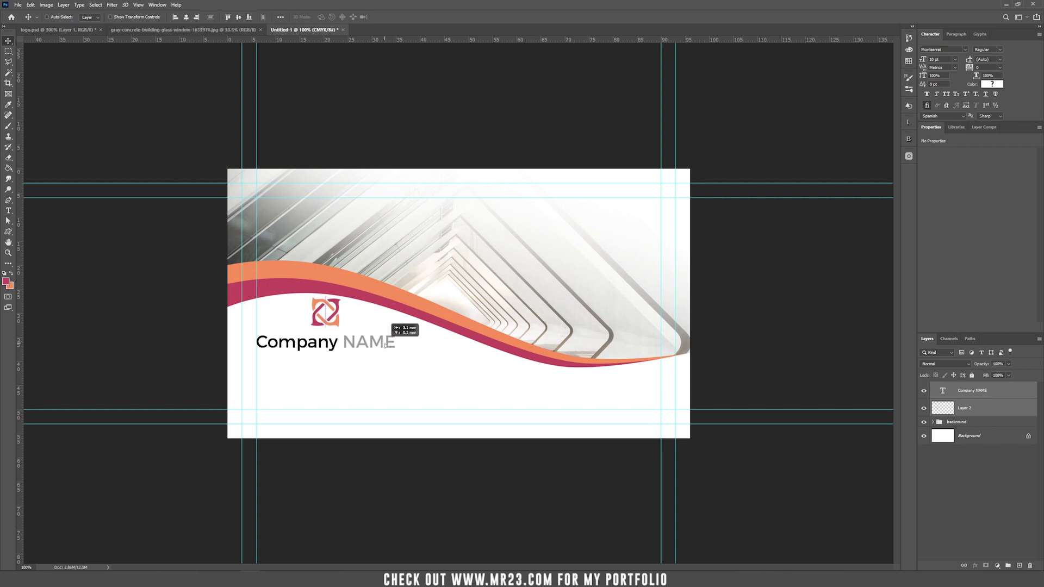
key("t")
left_click(262, 388)
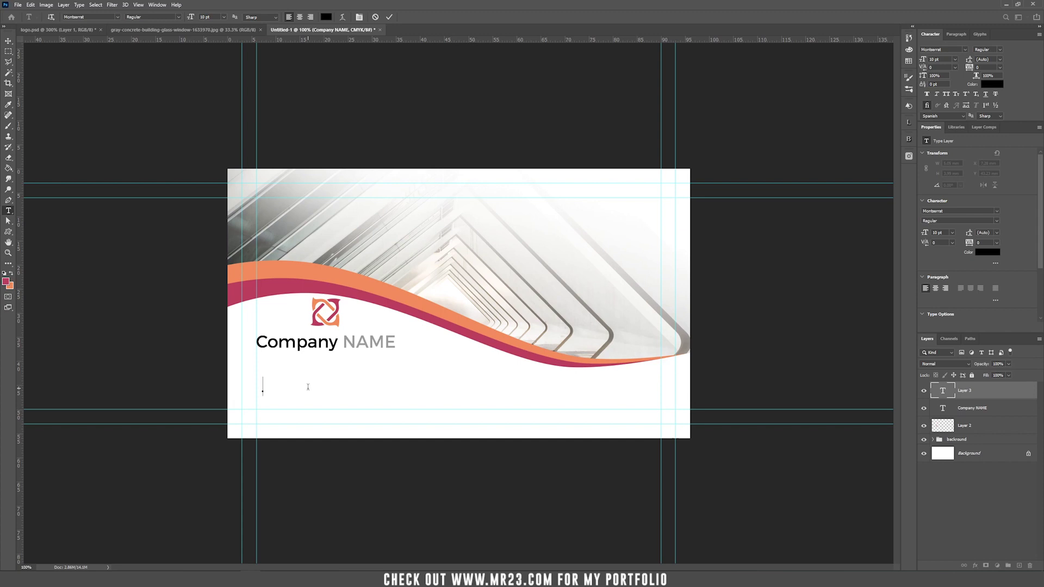
Type the 'DESIGN - PRINT - LOGO' tagline in all caps at 8 pt, grey sampled from NAME
type("design - print - logo")
key("ctrl+Return")
key("v")
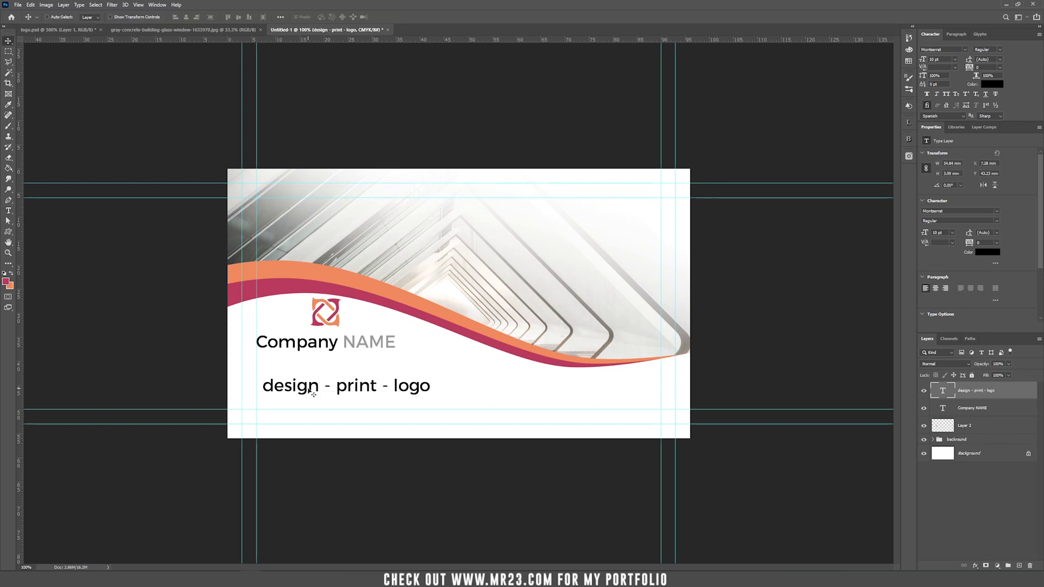
left_click(947, 97)
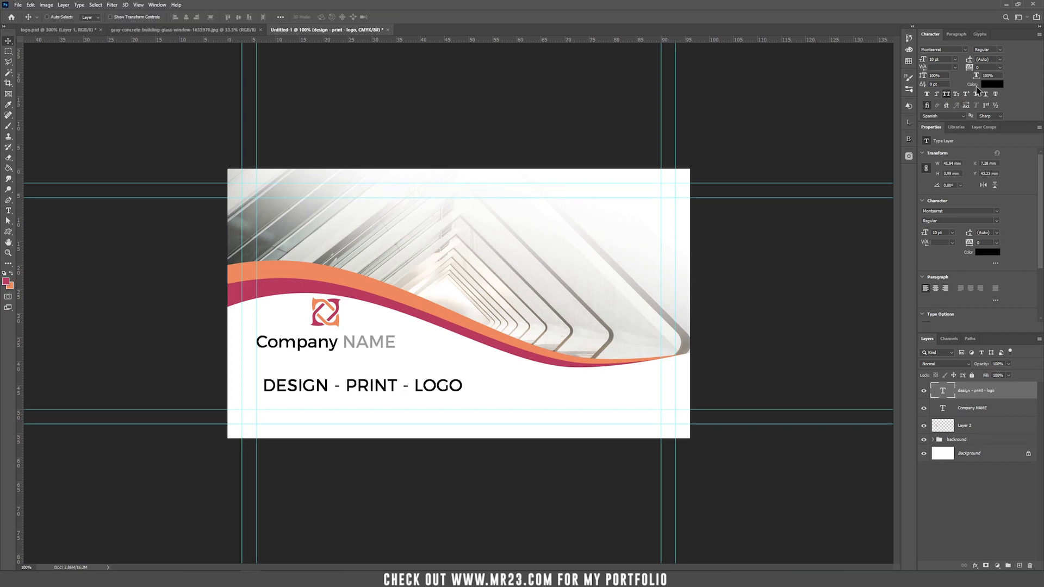
left_click(955, 59)
left_click(951, 83)
left_click(991, 84)
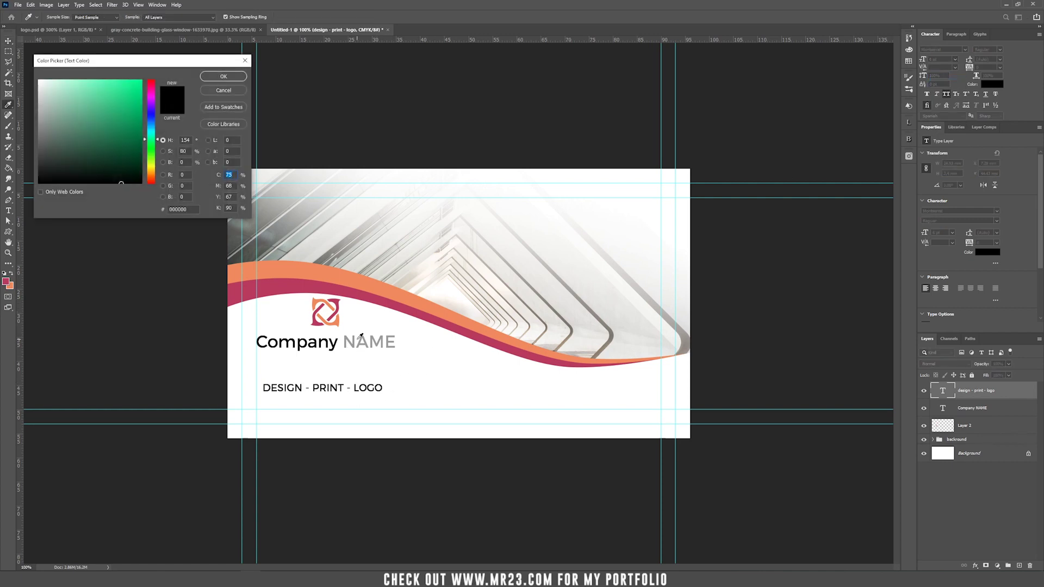
left_click(356, 343)
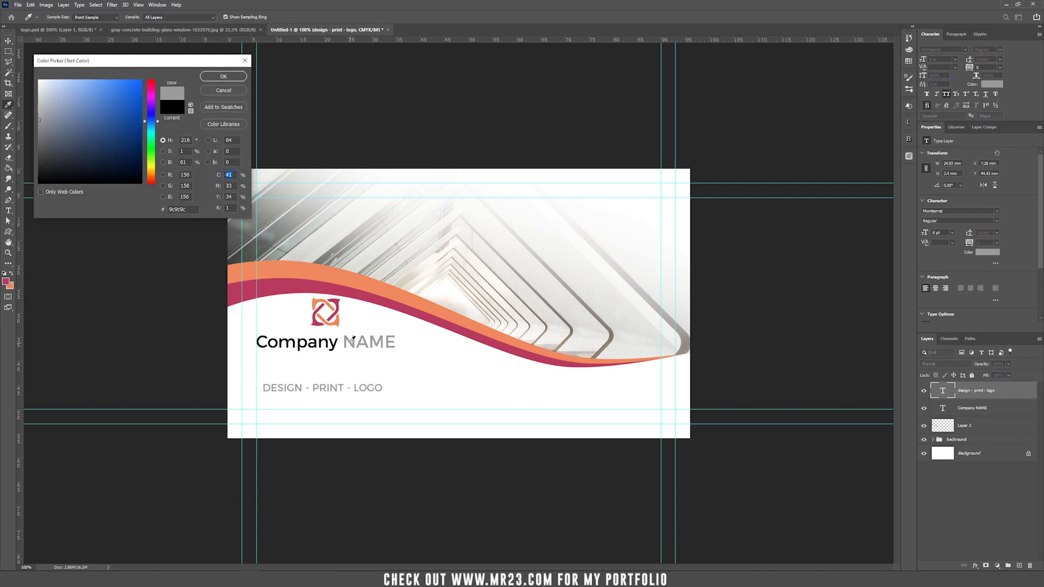
left_click(231, 77)
Type the person's full name without all caps at 9 pt and move it to the card's upper right
left_click(559, 216)
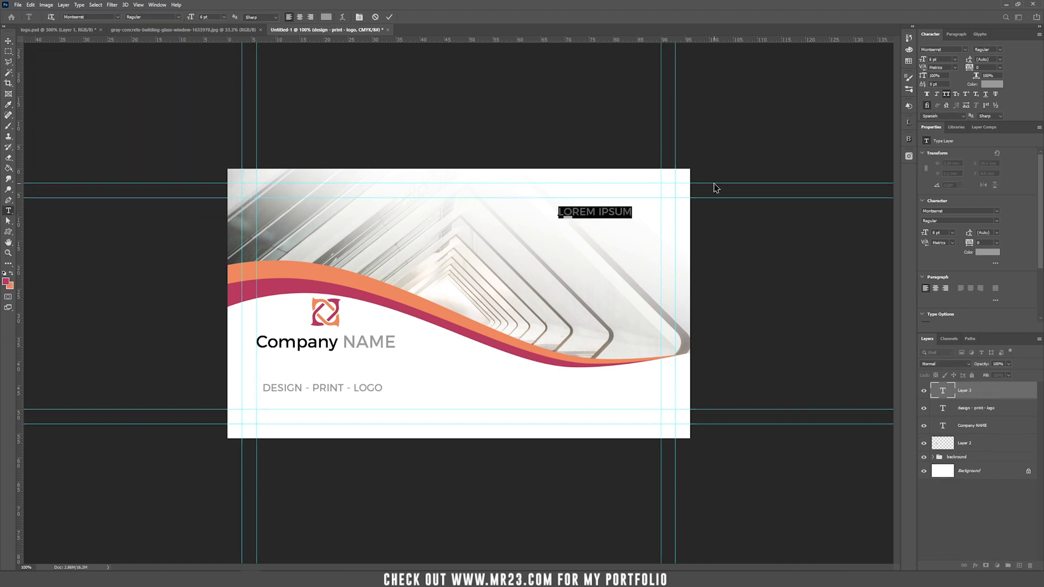
left_click(946, 95)
type("John SMITH")
key("ctrl+Return")
key("v")
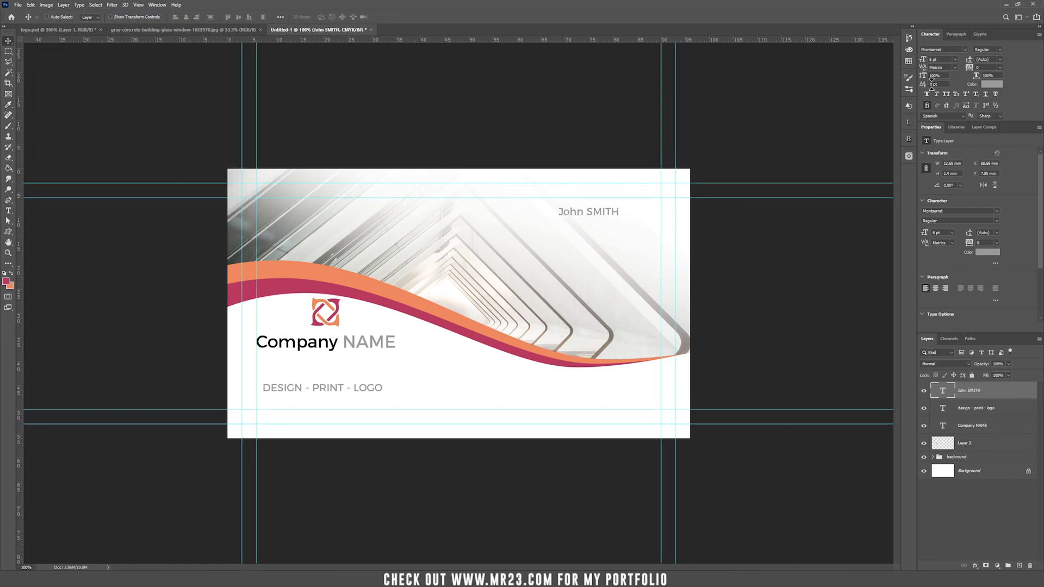
left_click(955, 59)
left_click(951, 89)
left_click_drag(666, 219, 677, 213)
Colour the first name with the logo's pink and set the surname to a Light weight
double_click(608, 205)
left_click_drag(608, 205, 569, 204)
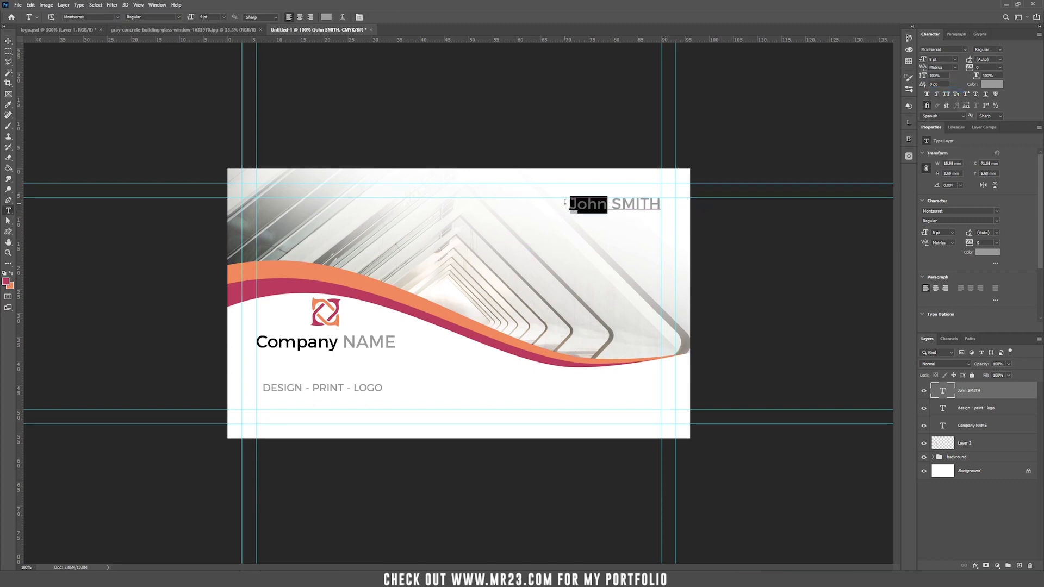
left_click(991, 84)
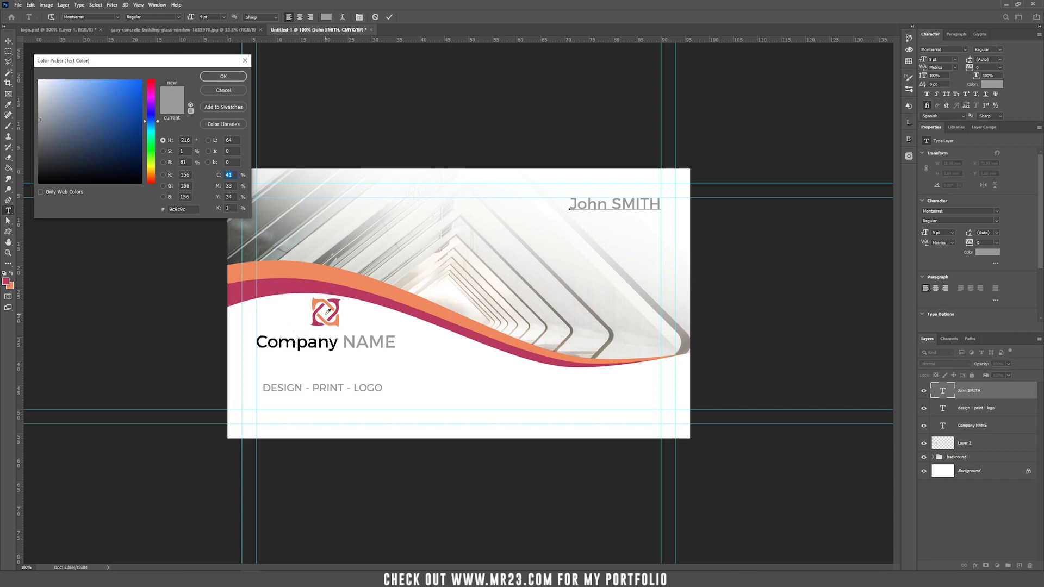
left_click(318, 317)
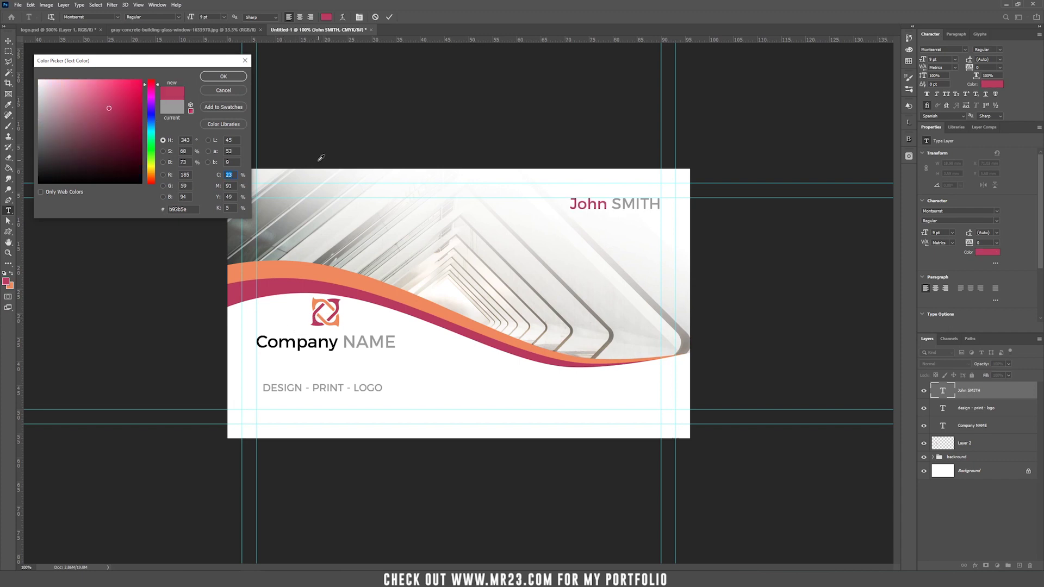
left_click(223, 77)
left_click_drag(612, 204, 666, 201)
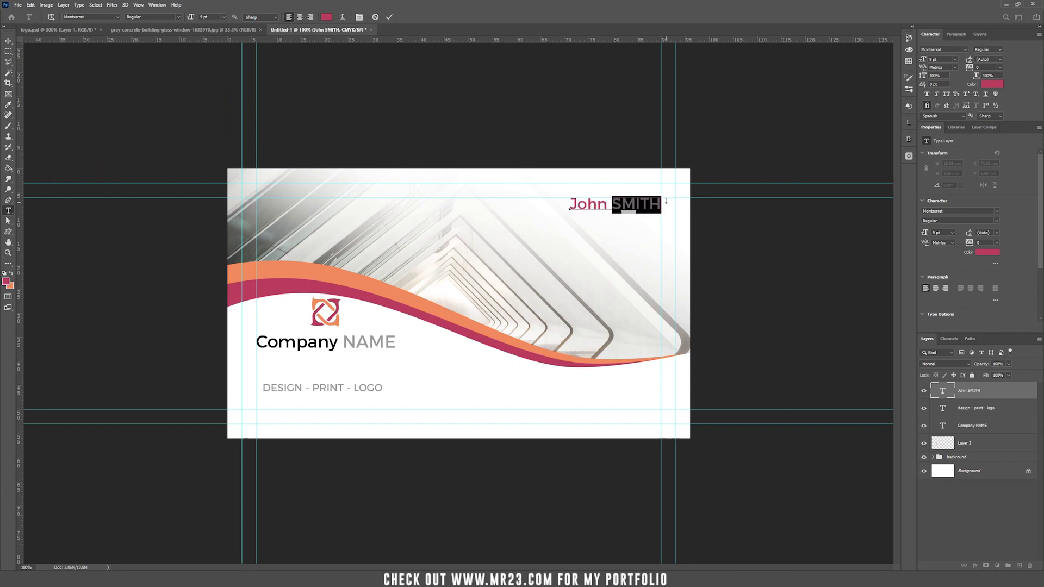
left_click(1000, 50)
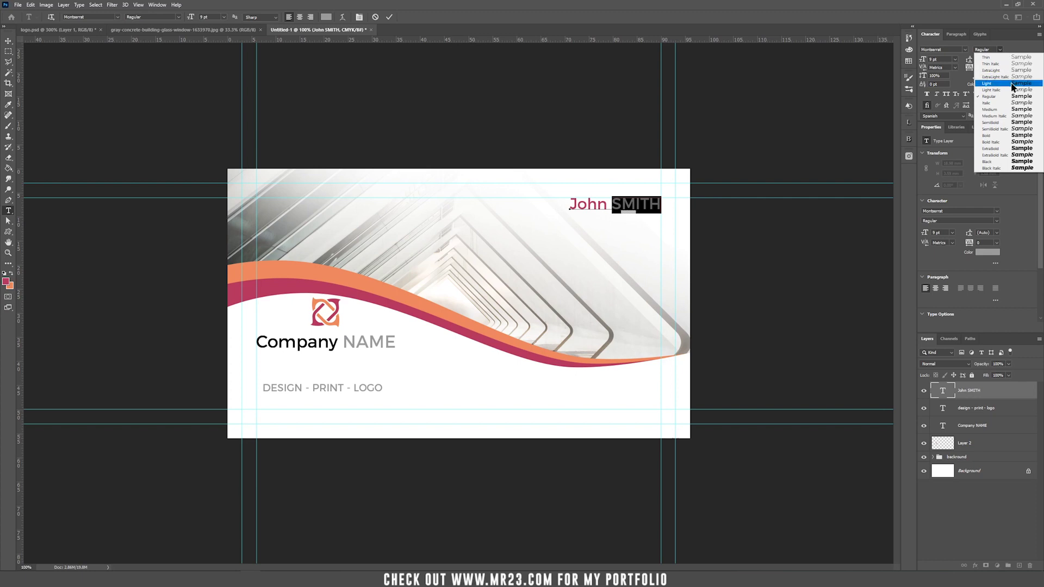
left_click(994, 83)
key("ctrl+Return")
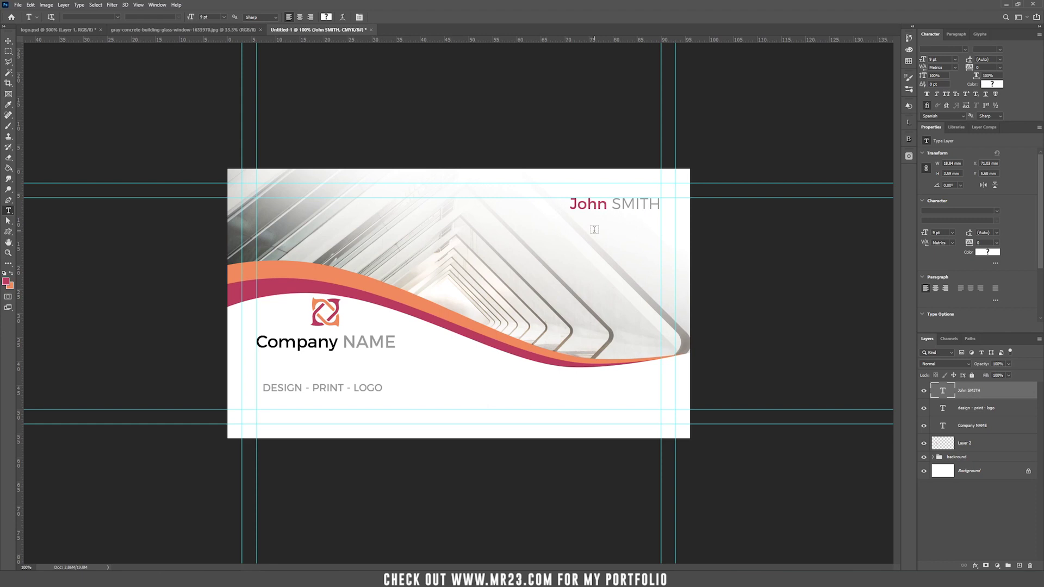
Add a 6 pt 'designer' title in the logo's orange, right-aligned under the name
left_click(594, 229)
key("ctrl+Return")
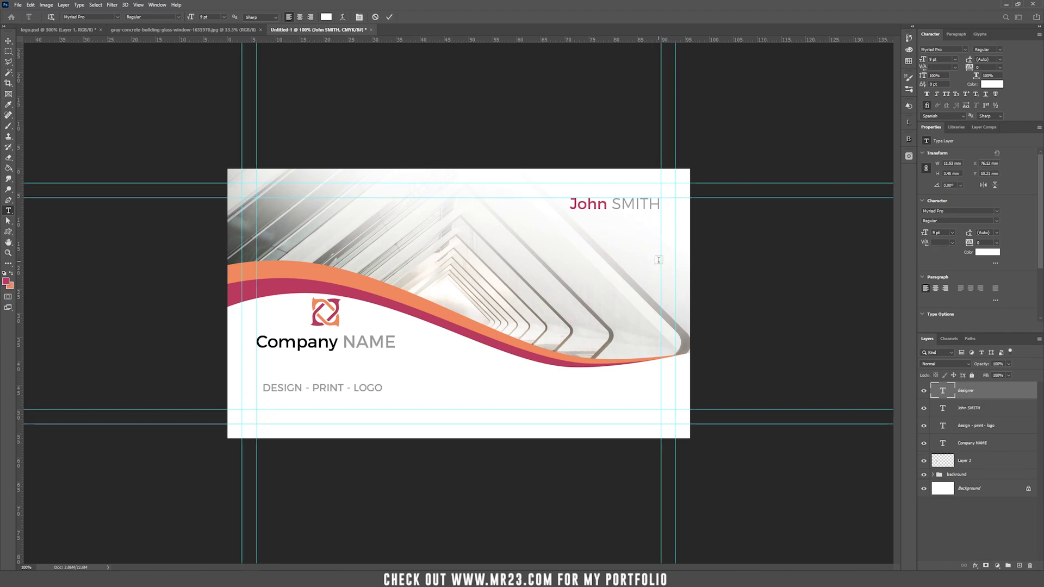
left_click(327, 17)
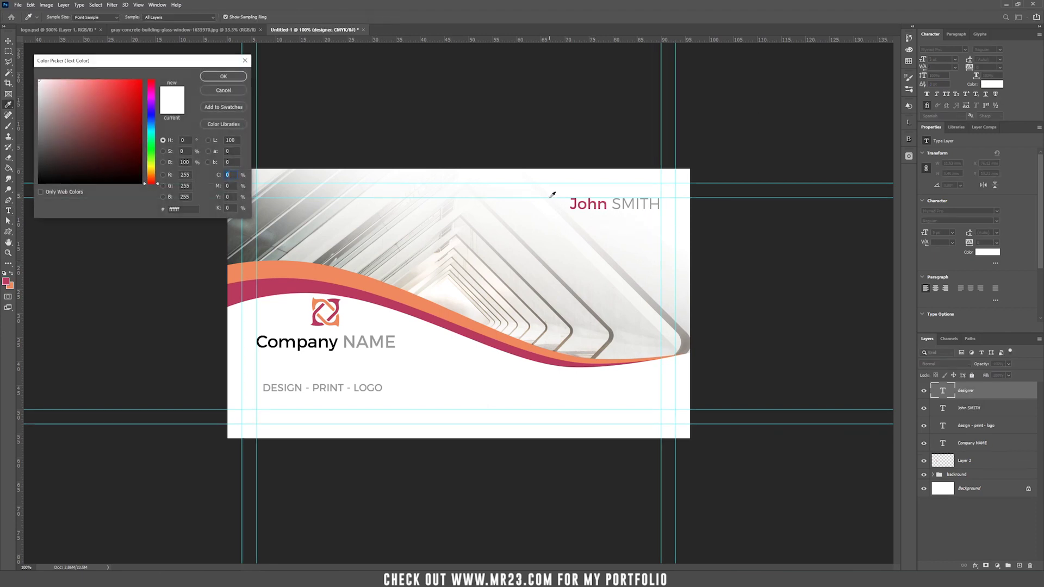
left_click(339, 320)
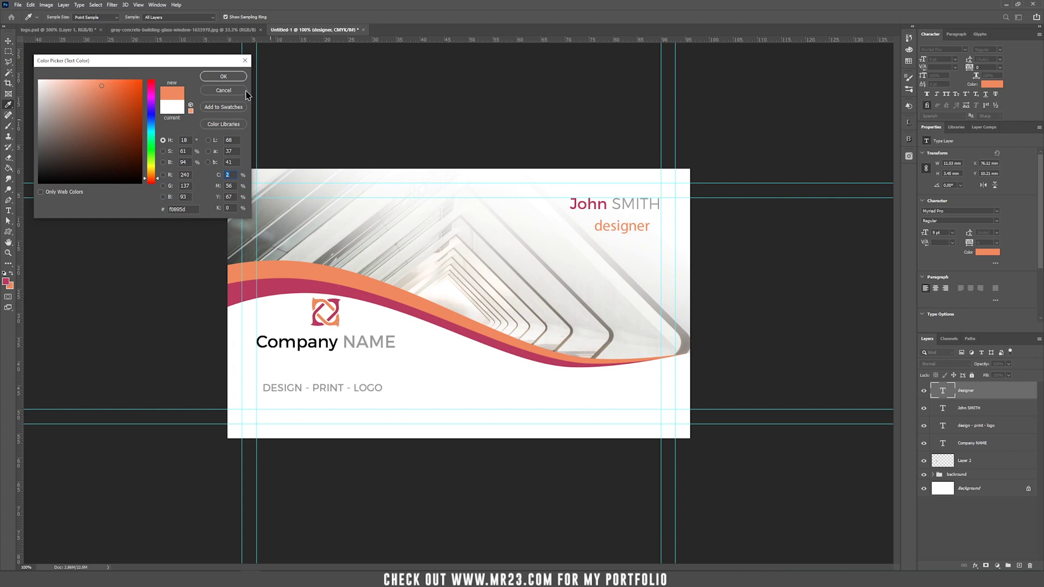
left_click(223, 76)
left_click(954, 60)
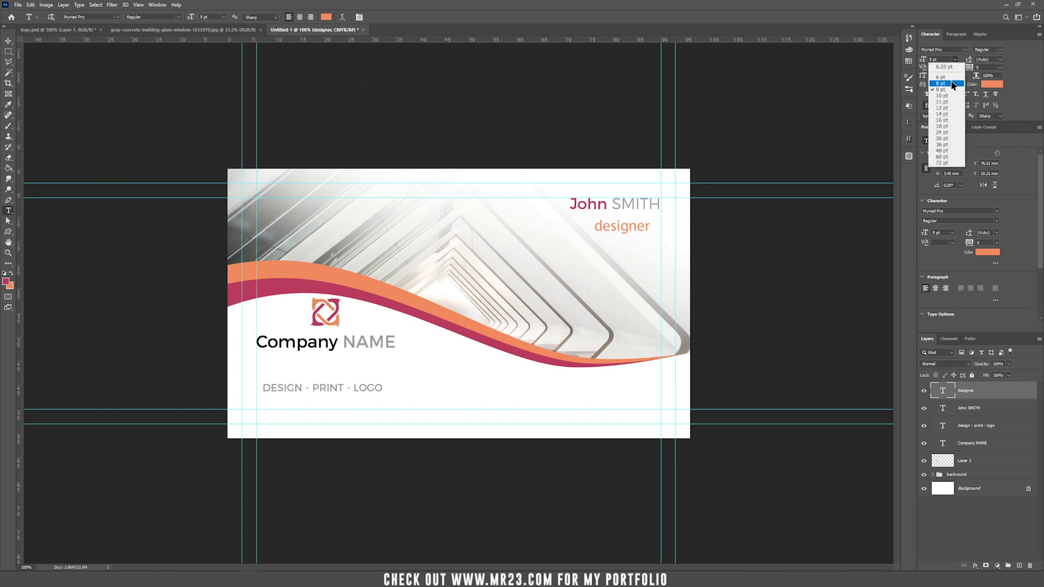
left_click(936, 75)
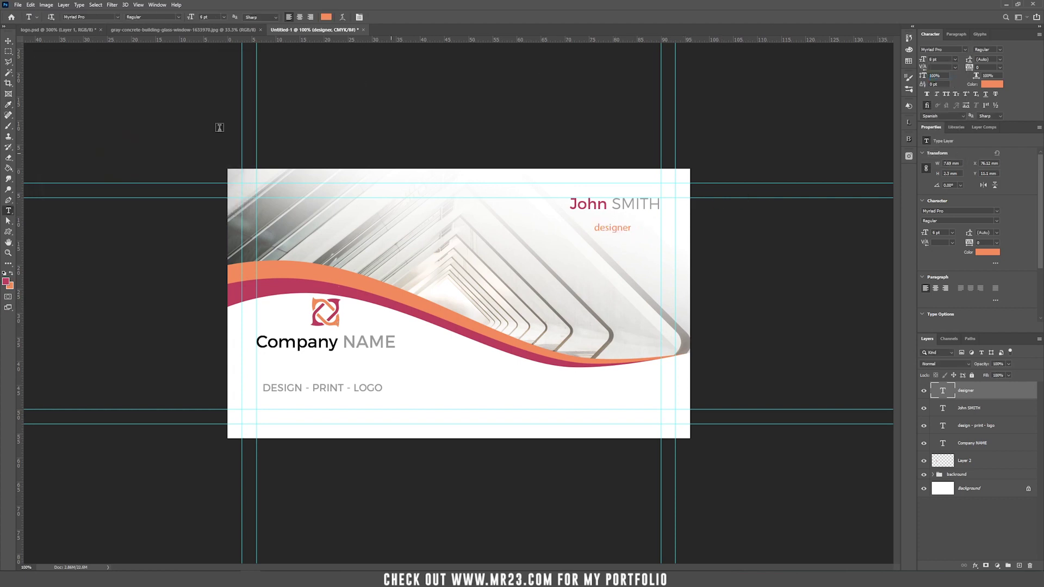
left_click(8, 41)
left_click_drag(652, 266, 678, 256)
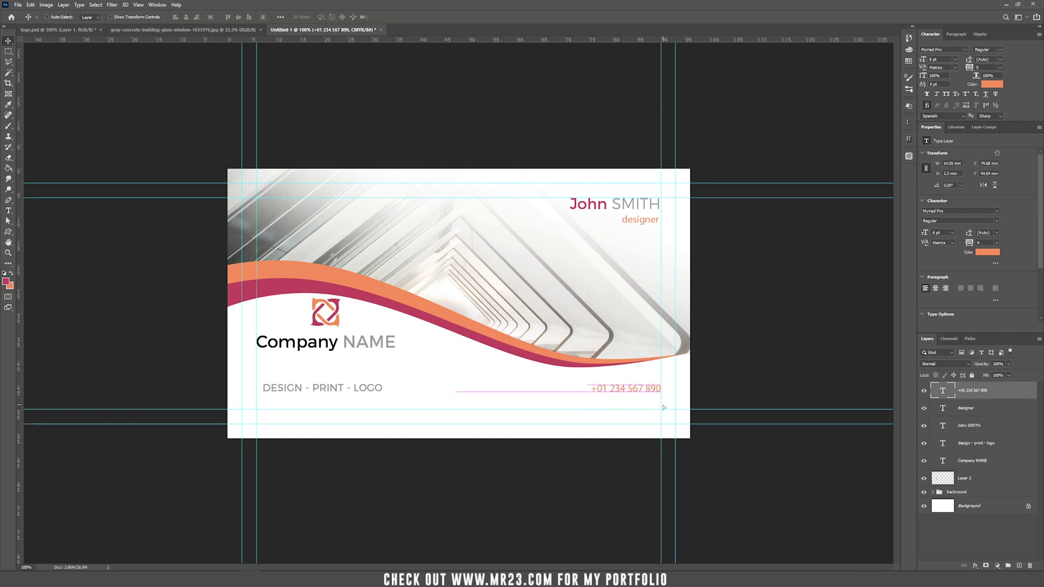
left_click(991, 84)
key("Return")
type("www.yourwebsite.com")
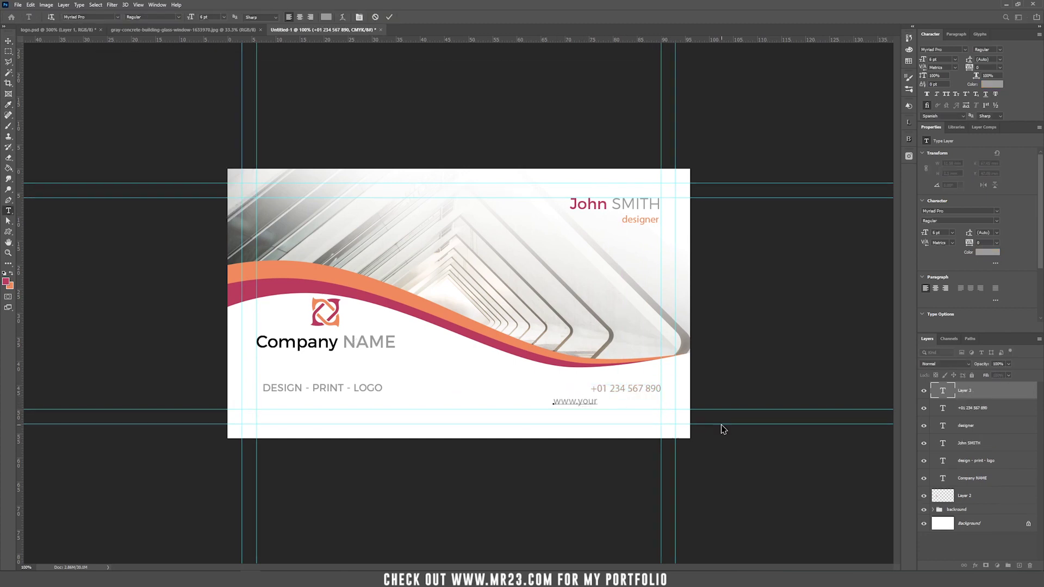
key("Escape")
key("v")
Colour the website line orange and select the text layers together to group them as 'texts'
left_click(987, 251)
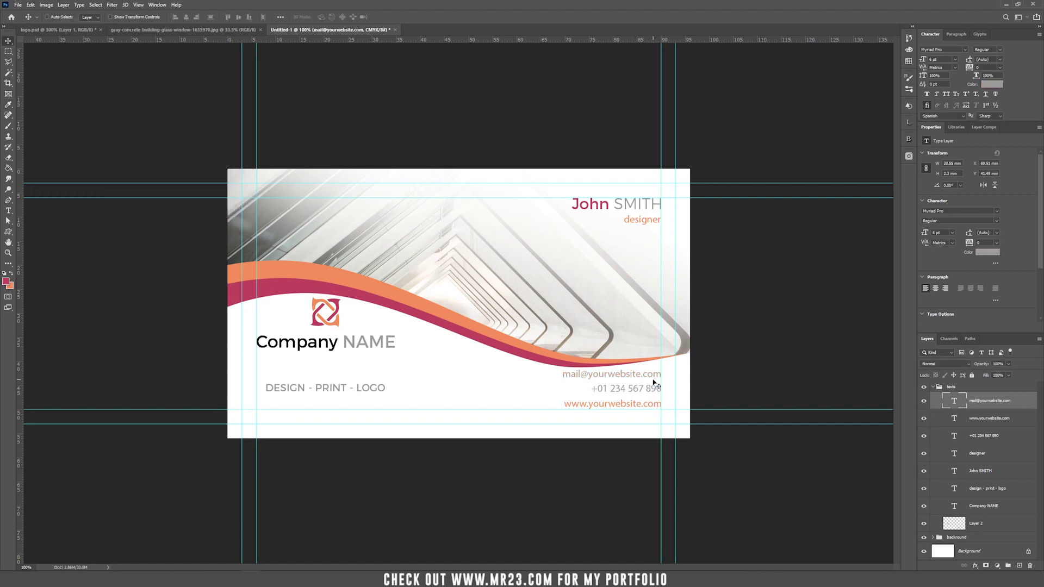
left_click(1003, 436, "shift")
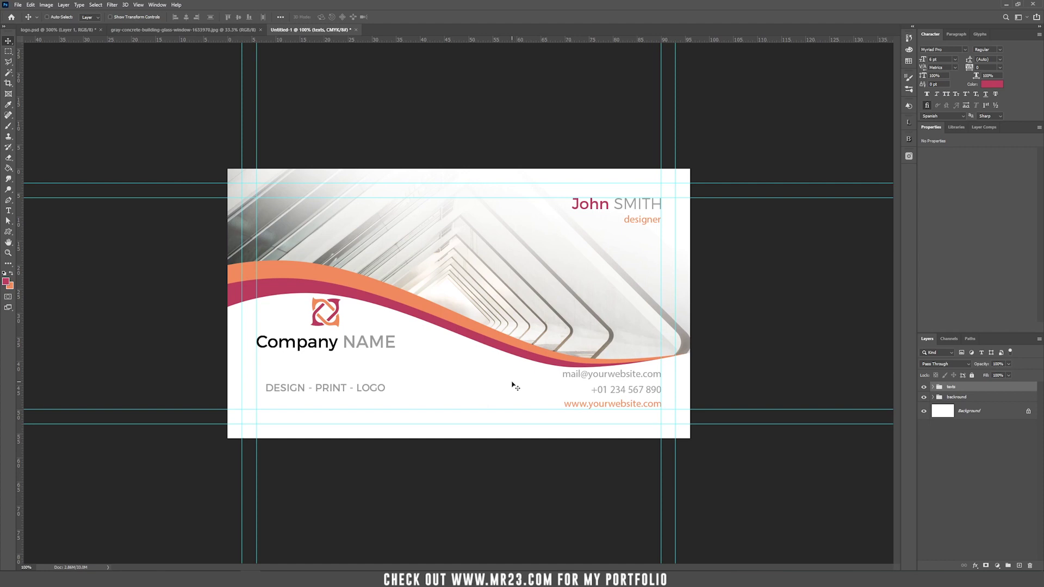
left_click(8, 51)
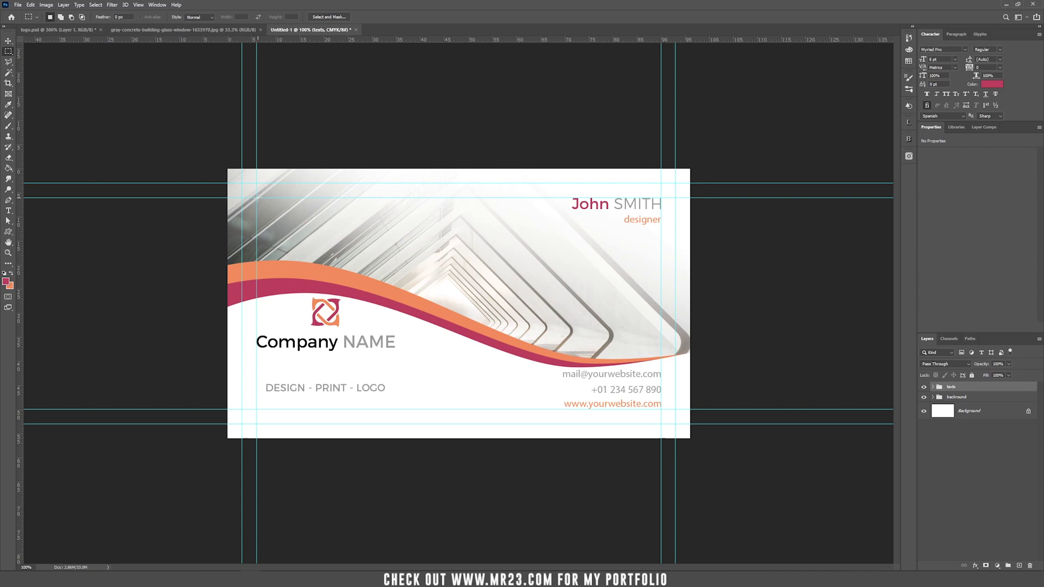
left_click_drag(257, 197, 661, 409)
left_click_drag(242, 183, 676, 423)
key("ctrl+h")
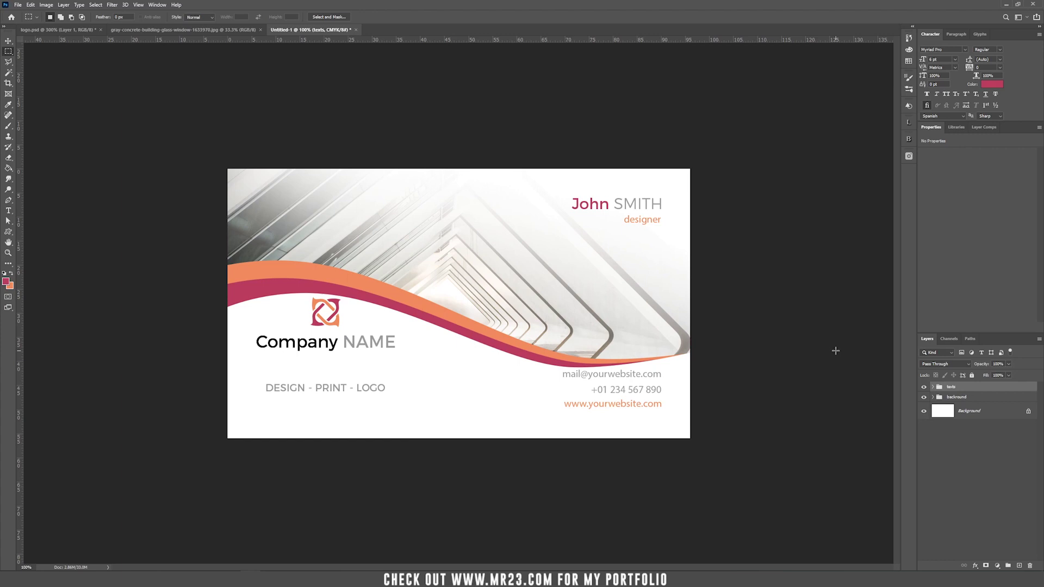
key("ctrl+h")
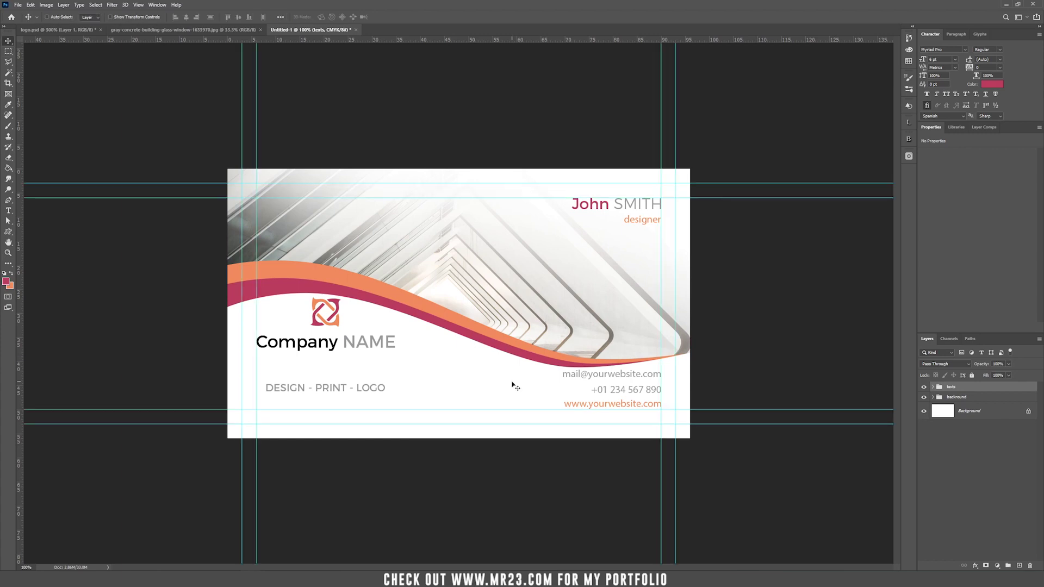